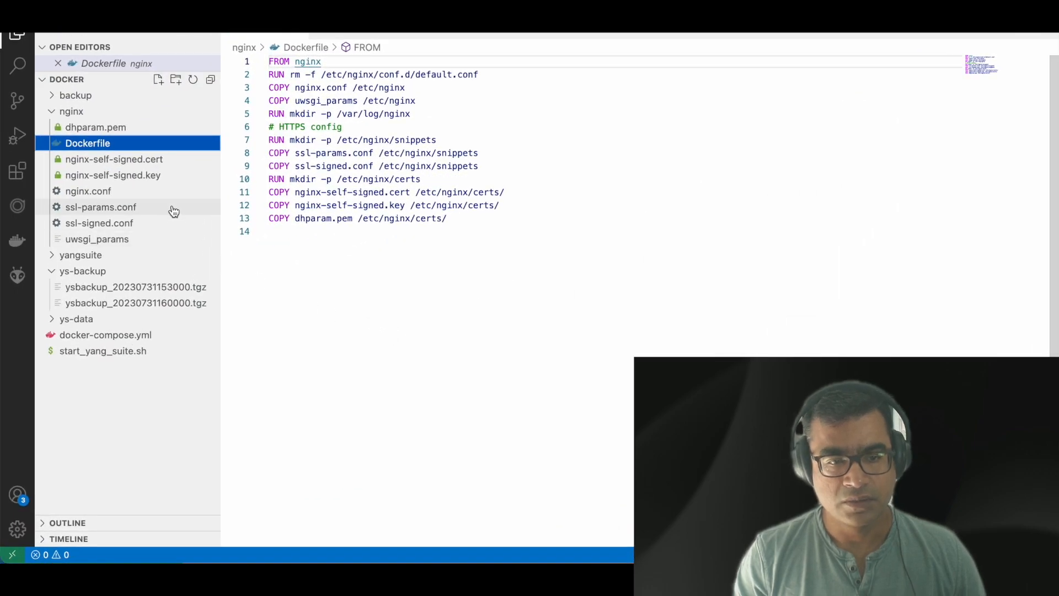
Step: Open docker-compose.yml, showing the backup service with CRON_EXP */30 * * * * and MAX_BACKUP 2
{"action": "left_click", "coordinate": [144, 336]}
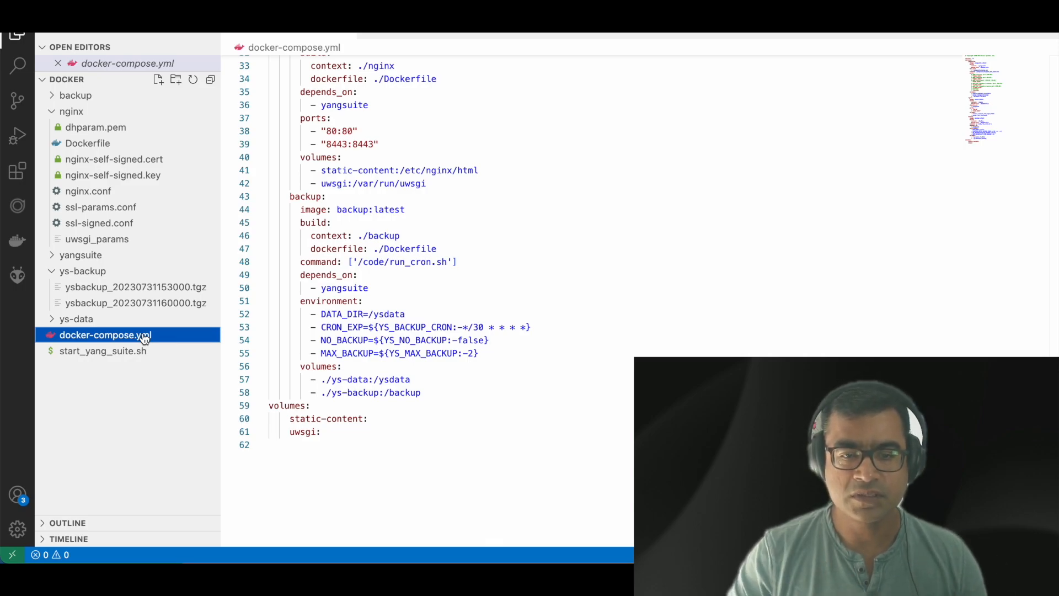
Step: Scroll through docker-compose.yml to review the yangsuite service's port mappings (9339, 57344, 443)
{"action": "scroll", "coordinate": [545, 308], "scroll_direction": "up", "scroll_amount": 10}
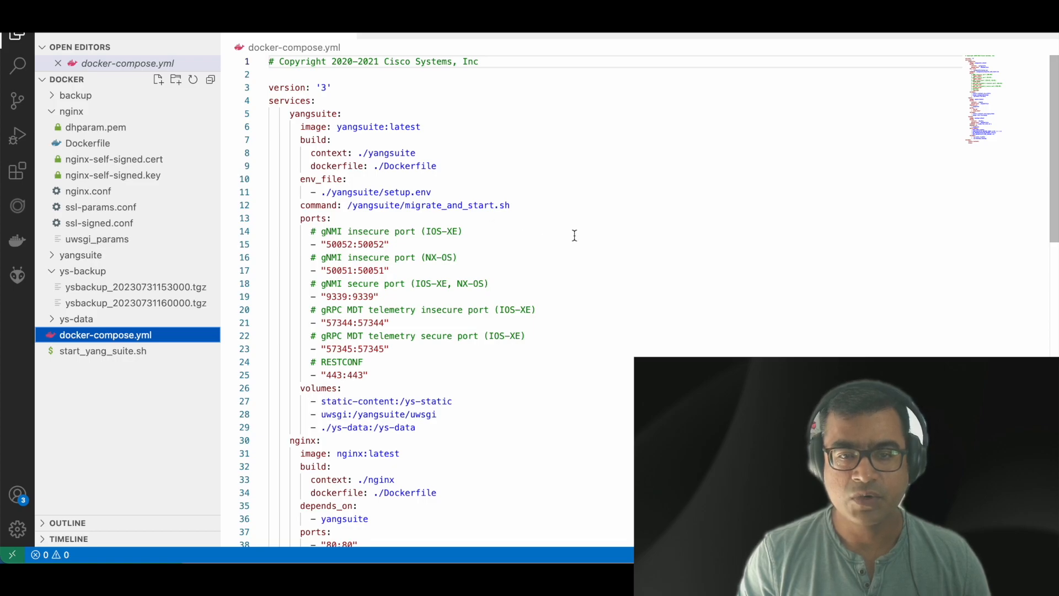
{"action": "scroll", "coordinate": [575, 235], "scroll_direction": "down", "scroll_amount": 8}
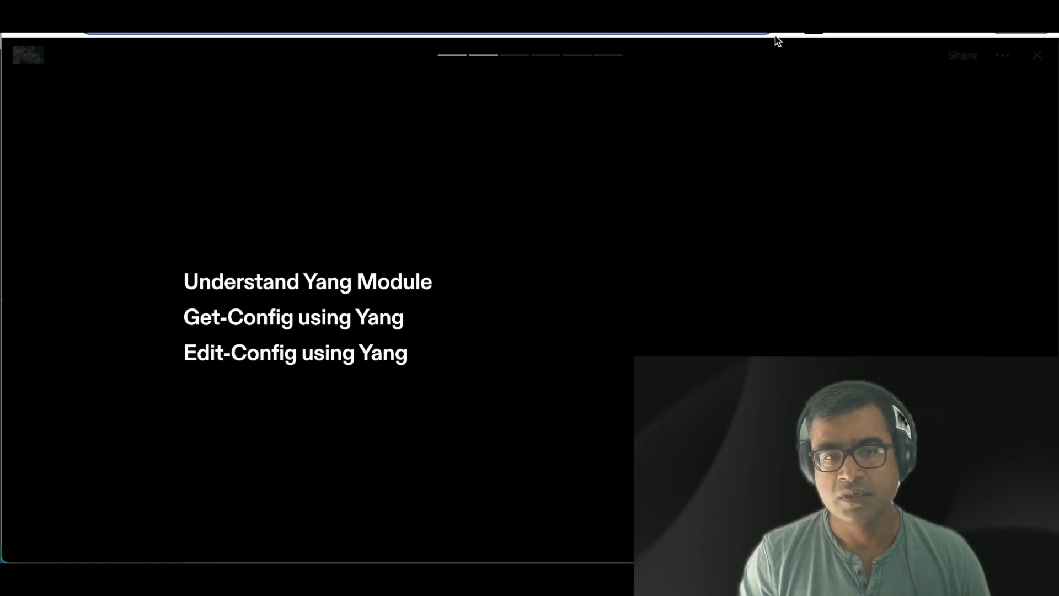
Step: Switch from the agenda slide to the YANG Suite login page at localhost:8443
{"action": "key", "text": "ctrl+Tab"}
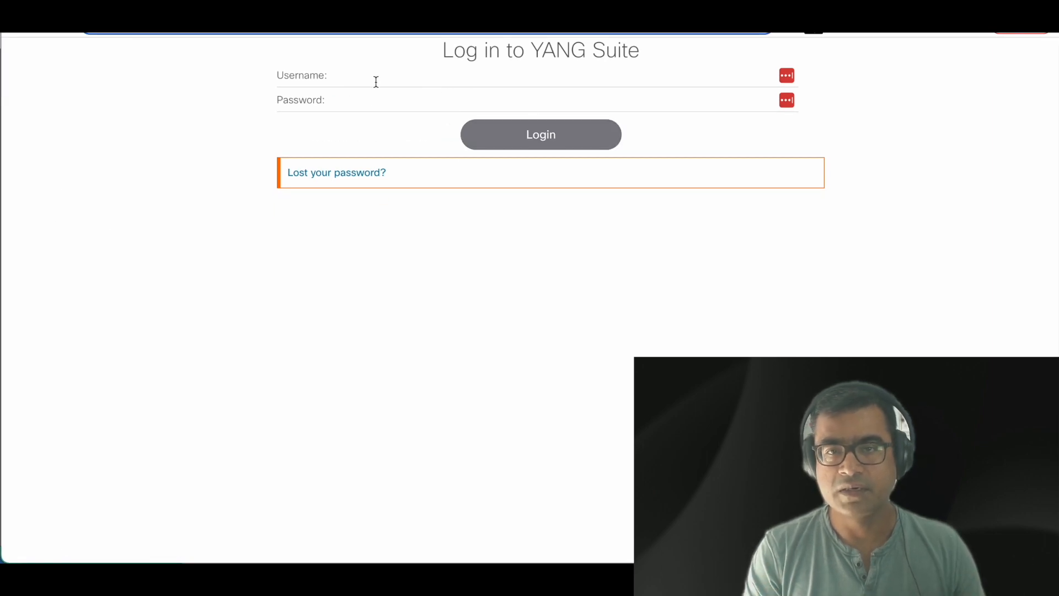
Step: Log in to YANG Suite as admin and dismiss the save-password prompt
{"action": "type", "text": "admin"}
{"action": "key", "text": "Tab"}
{"action": "type", "text": "•••••••"}
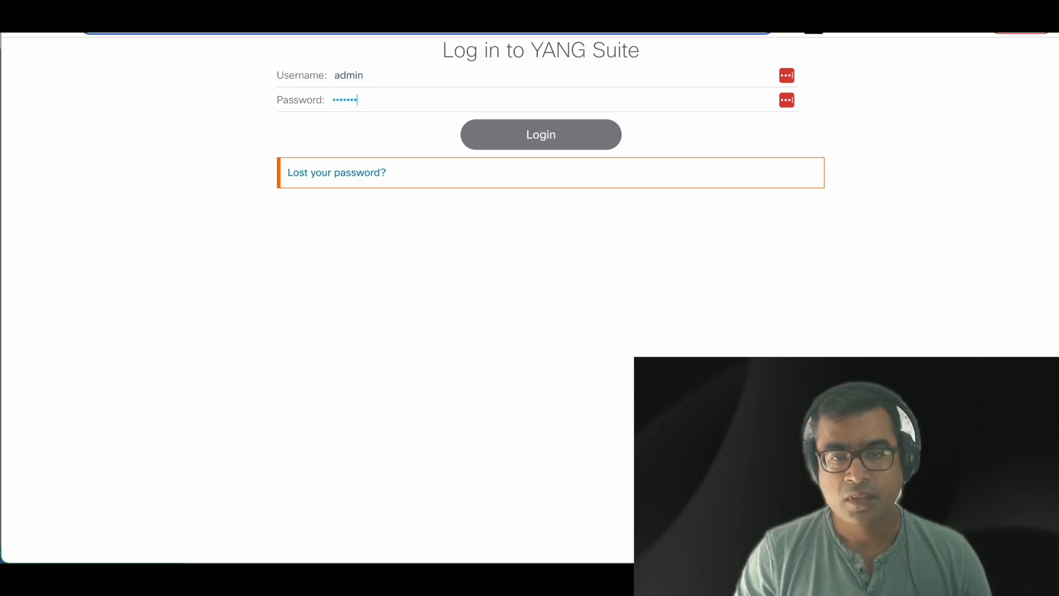
{"action": "key", "text": "Return"}
{"action": "left_click", "coordinate": [912, 167]}
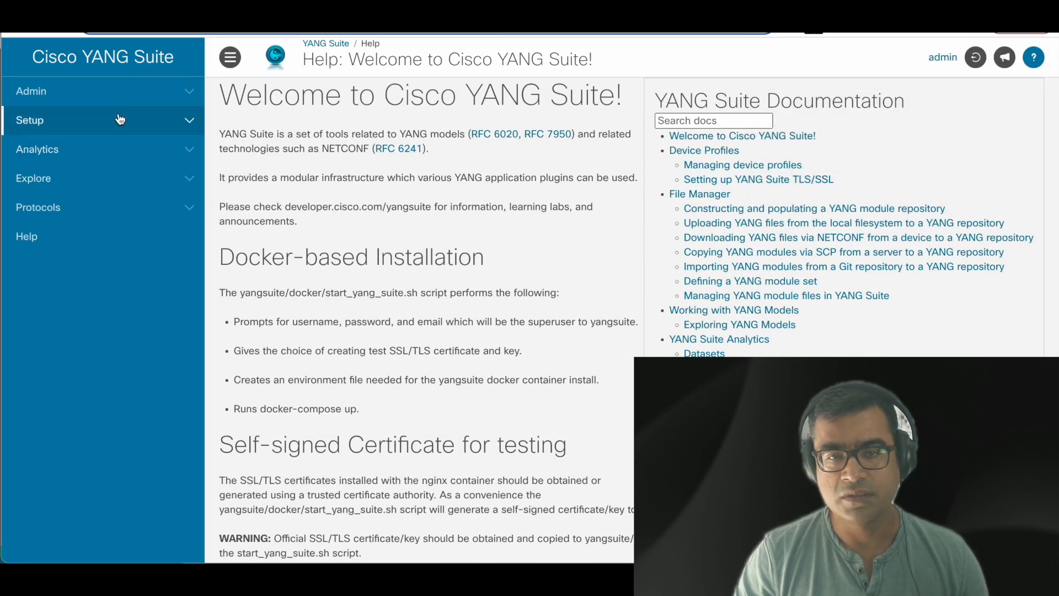
Step: Navigate via Admin and Setup menus to the Device profiles page listing Cat9k
{"action": "left_click", "coordinate": [188, 97]}
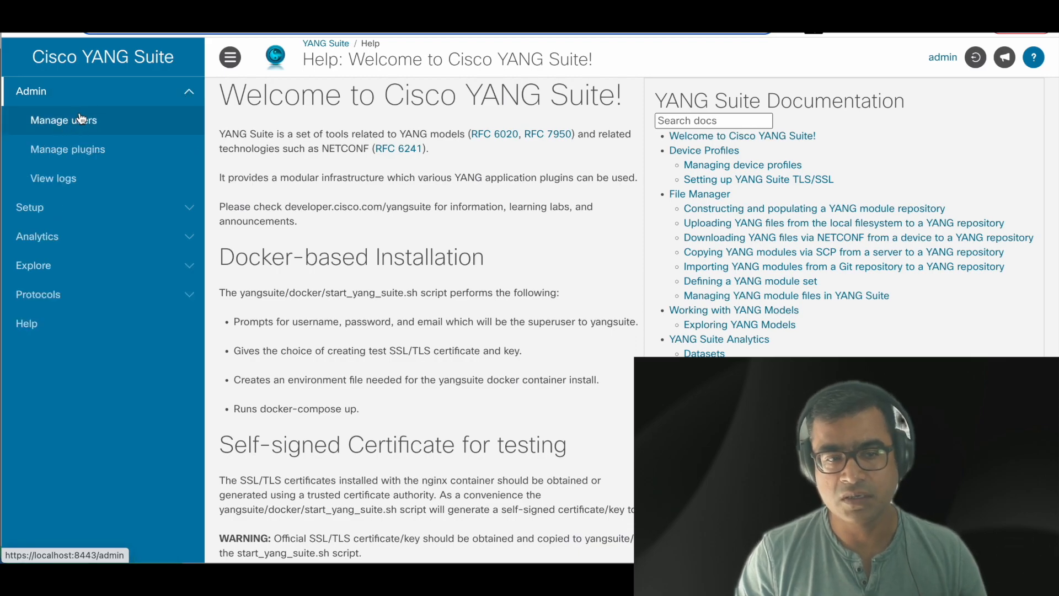
{"action": "left_click", "coordinate": [145, 217]}
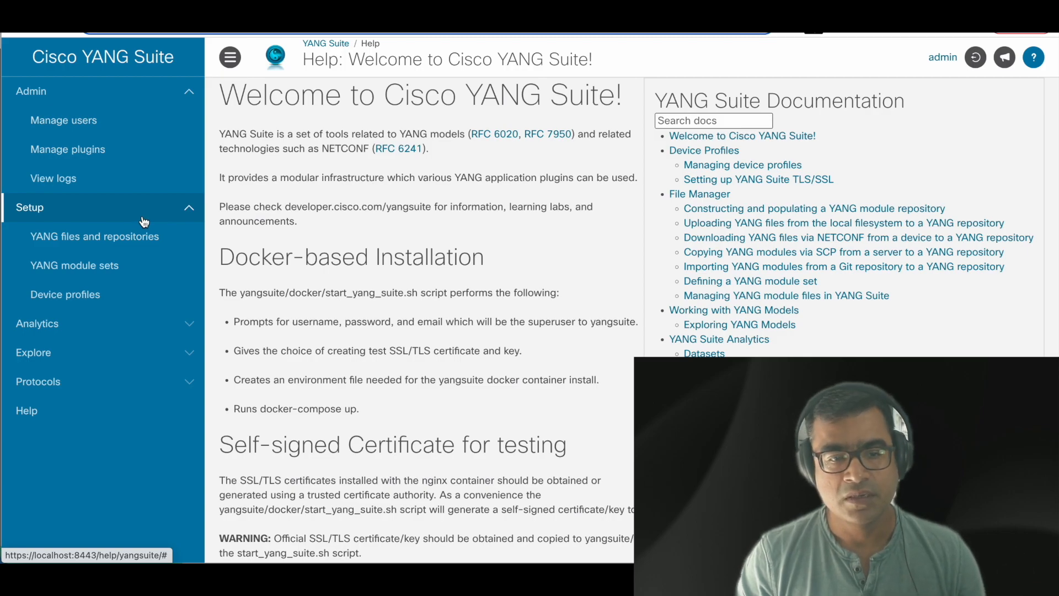
{"action": "left_click", "coordinate": [124, 242]}
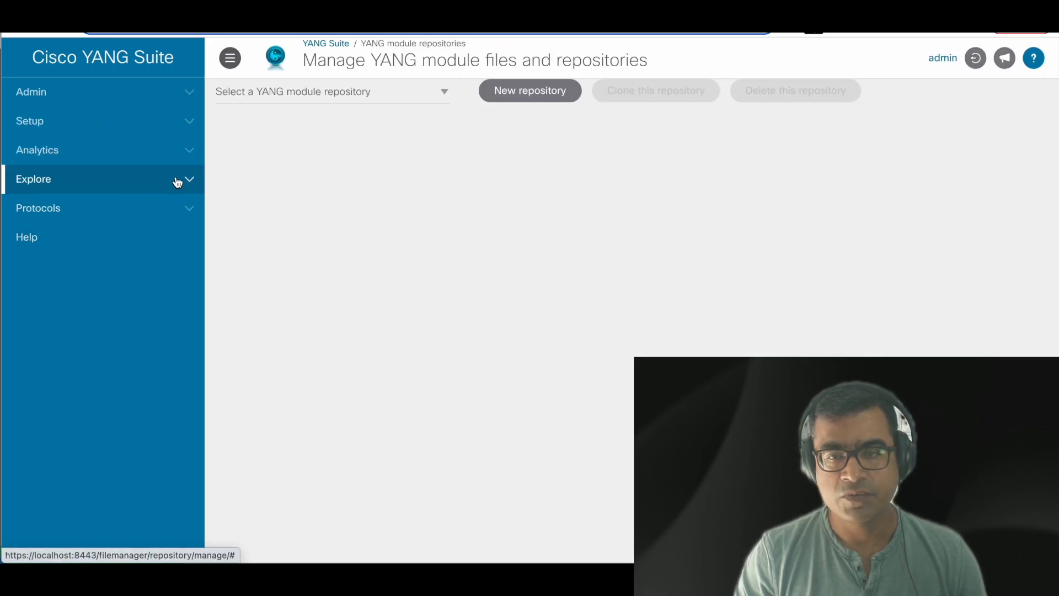
{"action": "left_click", "coordinate": [163, 123]}
{"action": "left_click", "coordinate": [111, 218]}
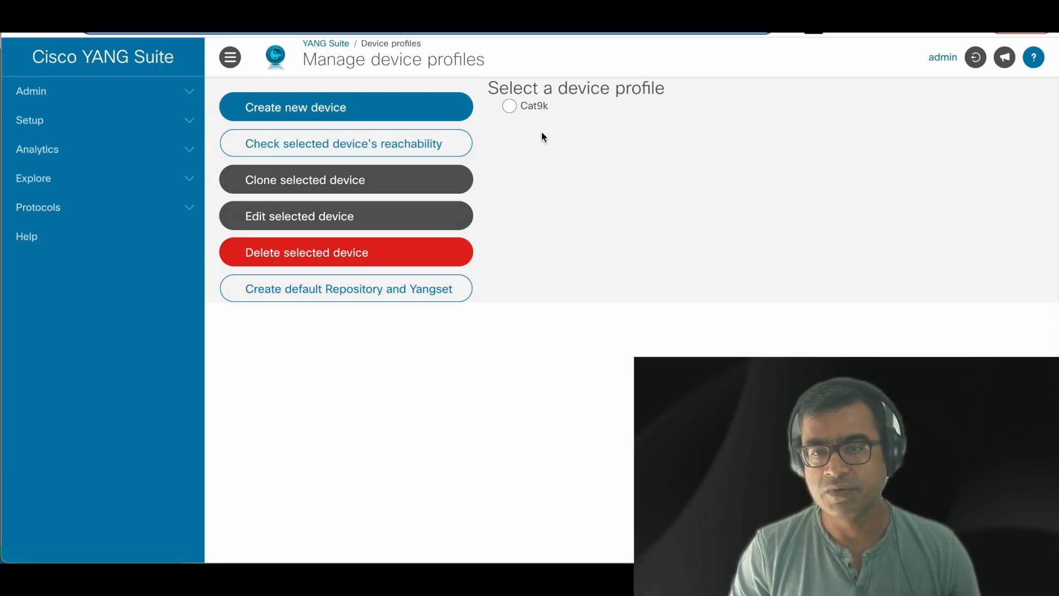
Step: Run the Cat9k reachability check, confirming ping and NETCONF both pass, then go to YANG files
{"action": "left_click", "coordinate": [512, 111]}
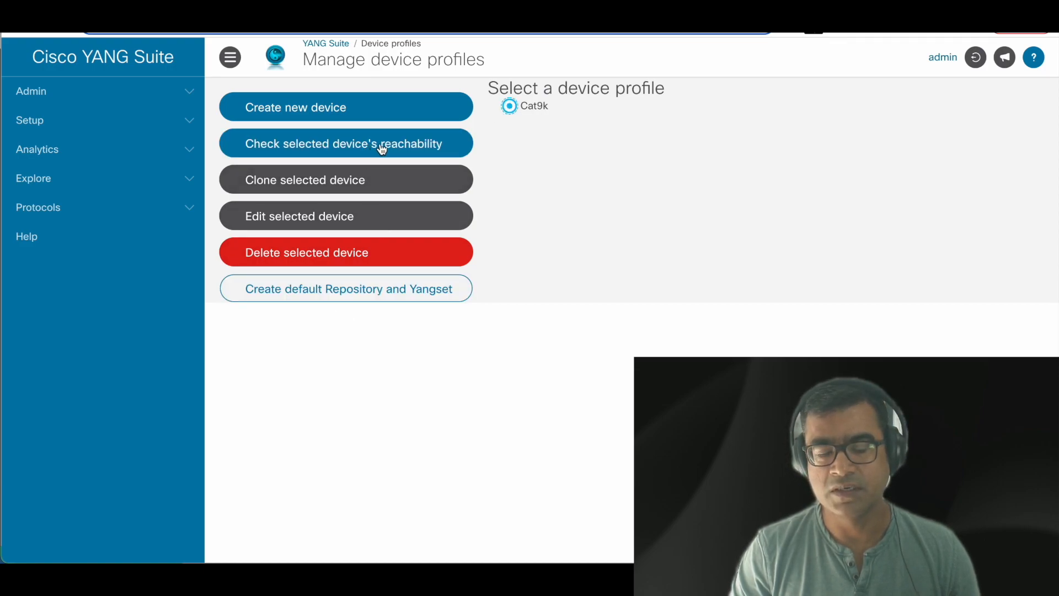
{"action": "left_click", "coordinate": [423, 148]}
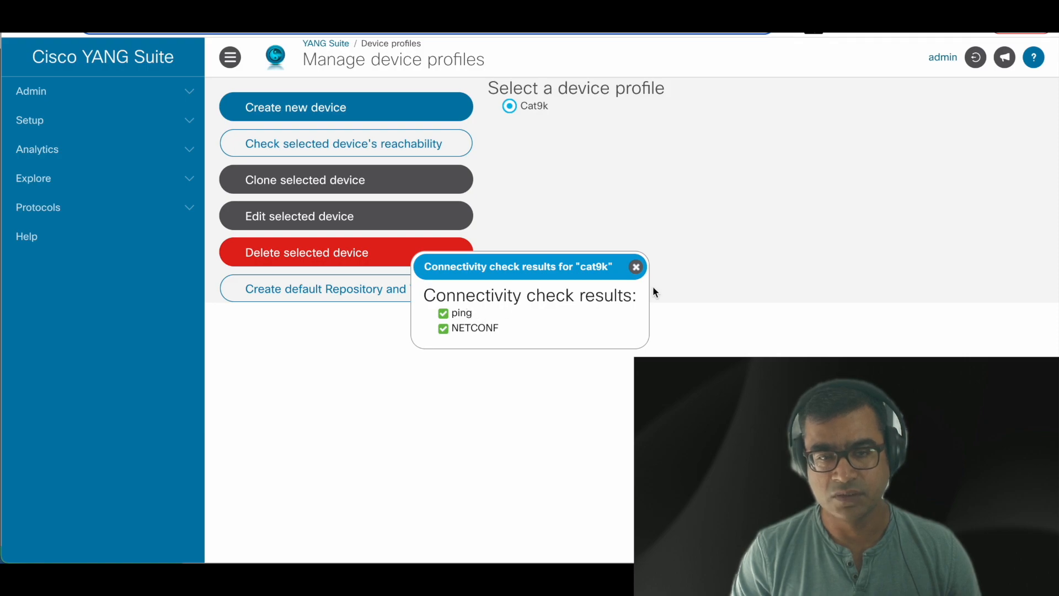
{"action": "left_click", "coordinate": [636, 267]}
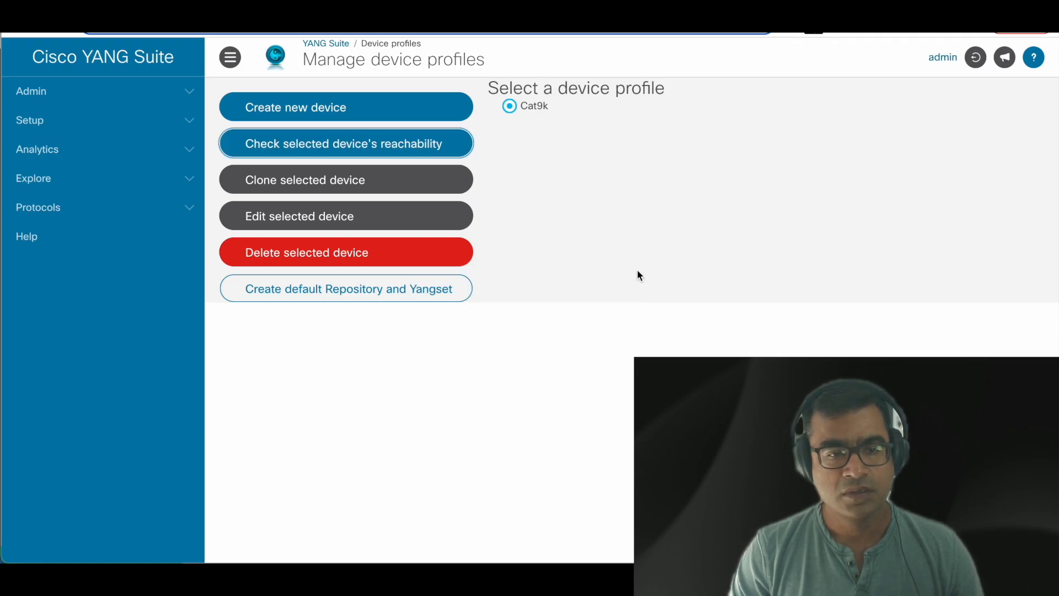
{"action": "left_click", "coordinate": [159, 119]}
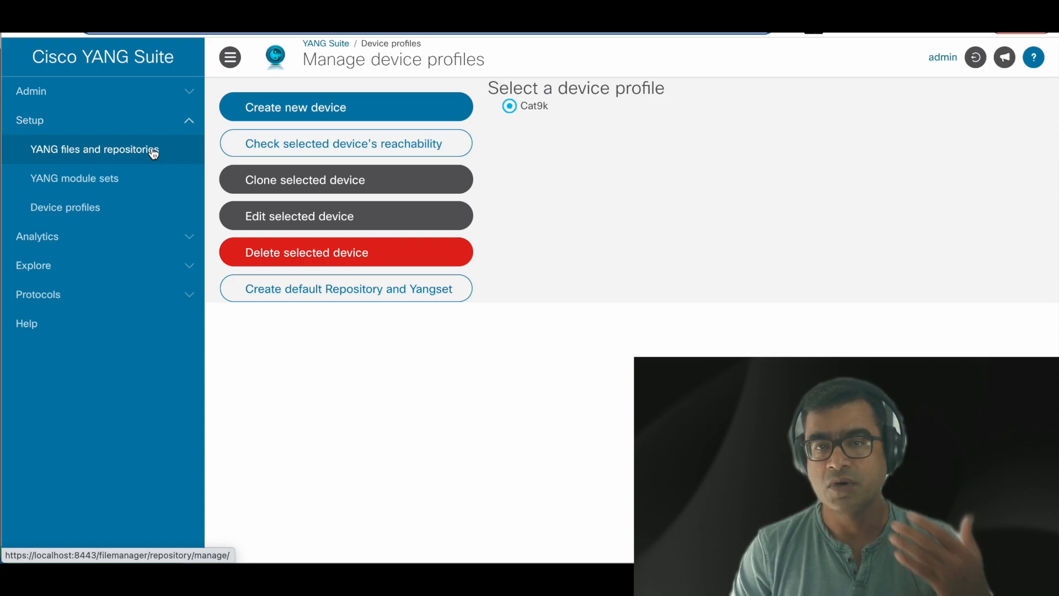
{"action": "left_click", "coordinate": [154, 152]}
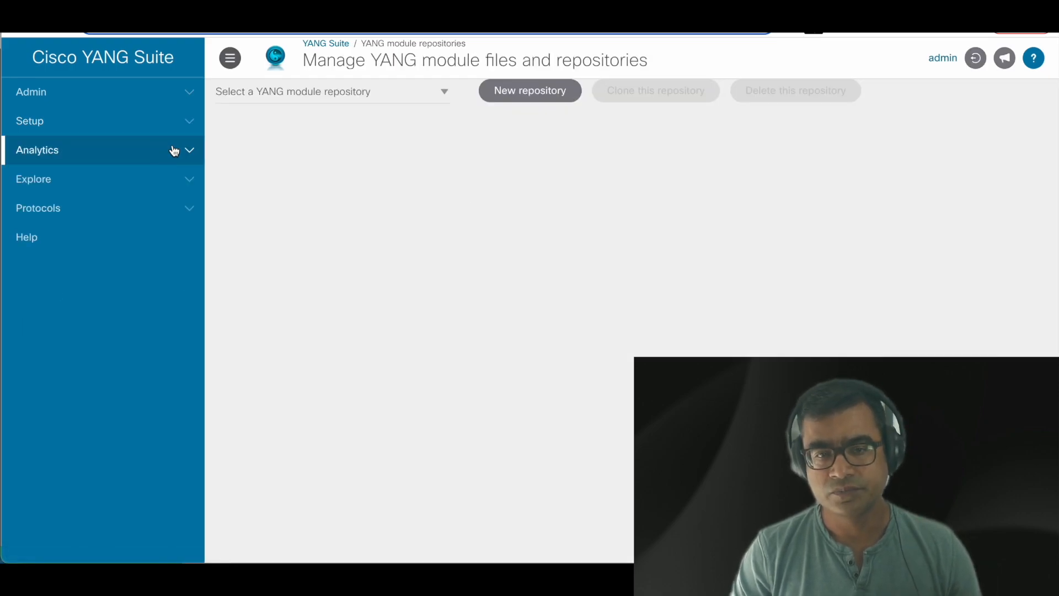
Step: Load the cat9k-default-repo repository and scroll its modules, confirming all dependencies are present
{"action": "left_click", "coordinate": [431, 96]}
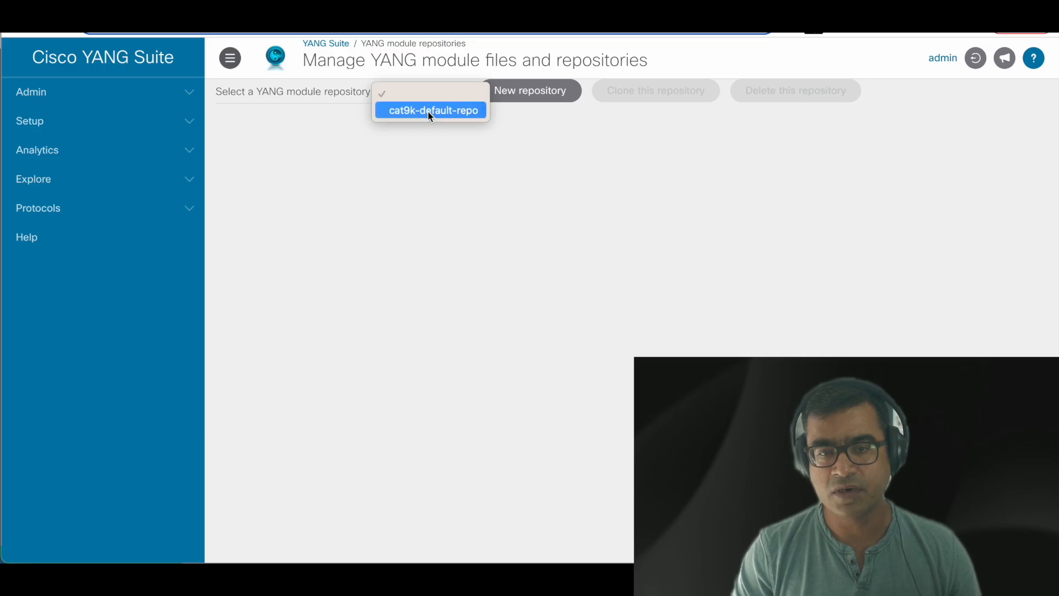
{"action": "left_click", "coordinate": [429, 111]}
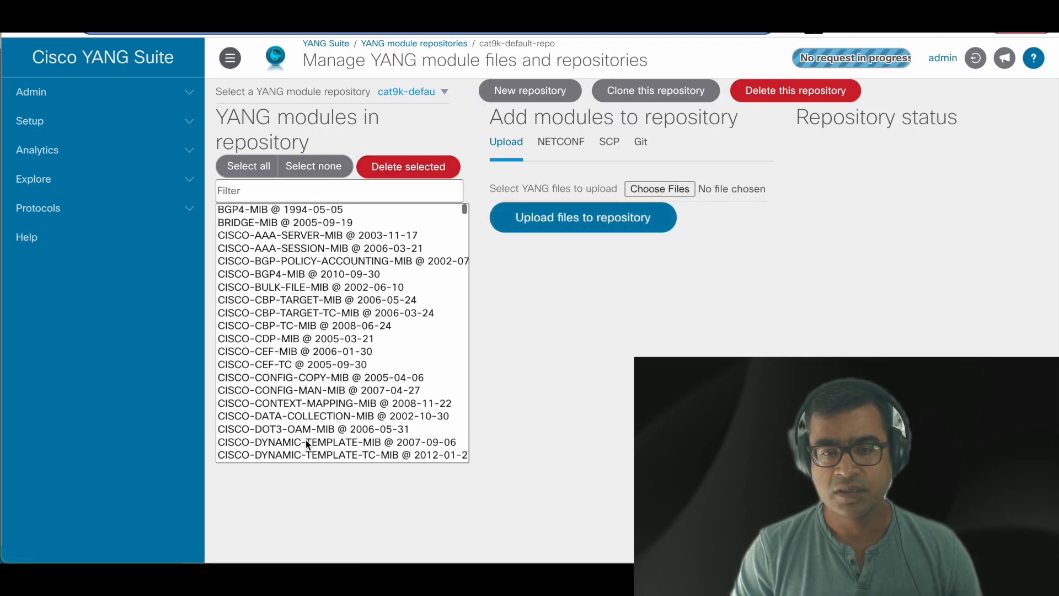
{"action": "scroll", "coordinate": [307, 440], "scroll_direction": "down", "scroll_amount": 6}
{"action": "scroll", "coordinate": [307, 440], "scroll_direction": "down", "scroll_amount": 15}
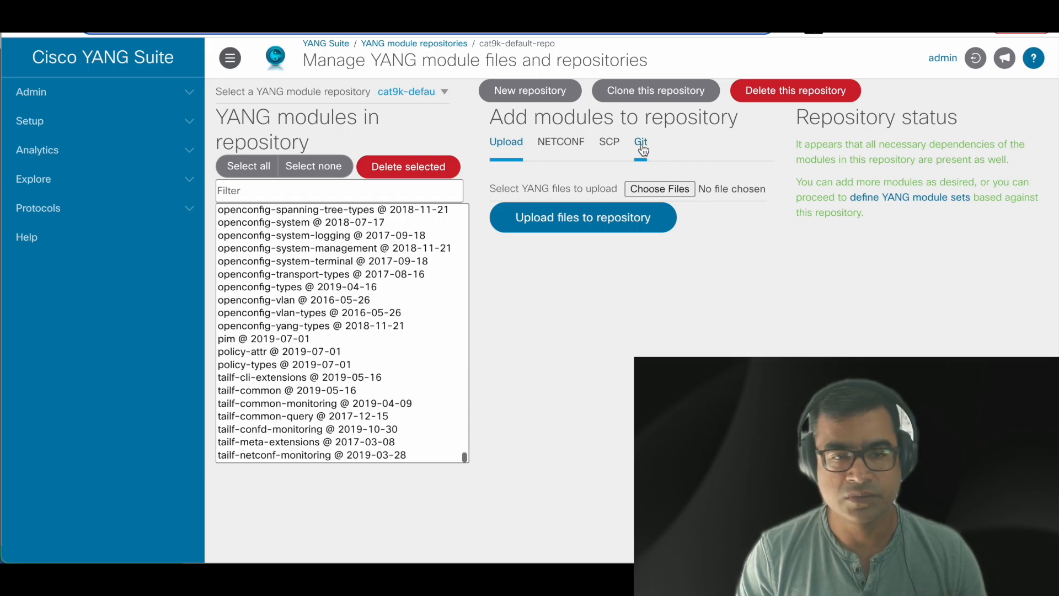
{"action": "left_click", "coordinate": [143, 135]}
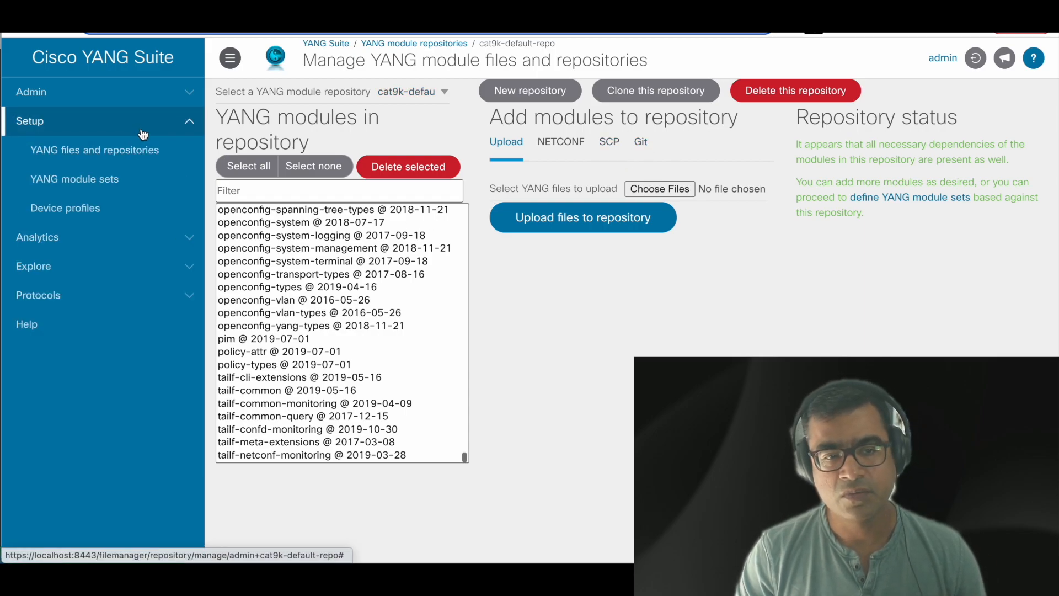
Step: Create a YANG set named sdntech using the cat9k-default-repo repository
{"action": "left_click", "coordinate": [119, 189]}
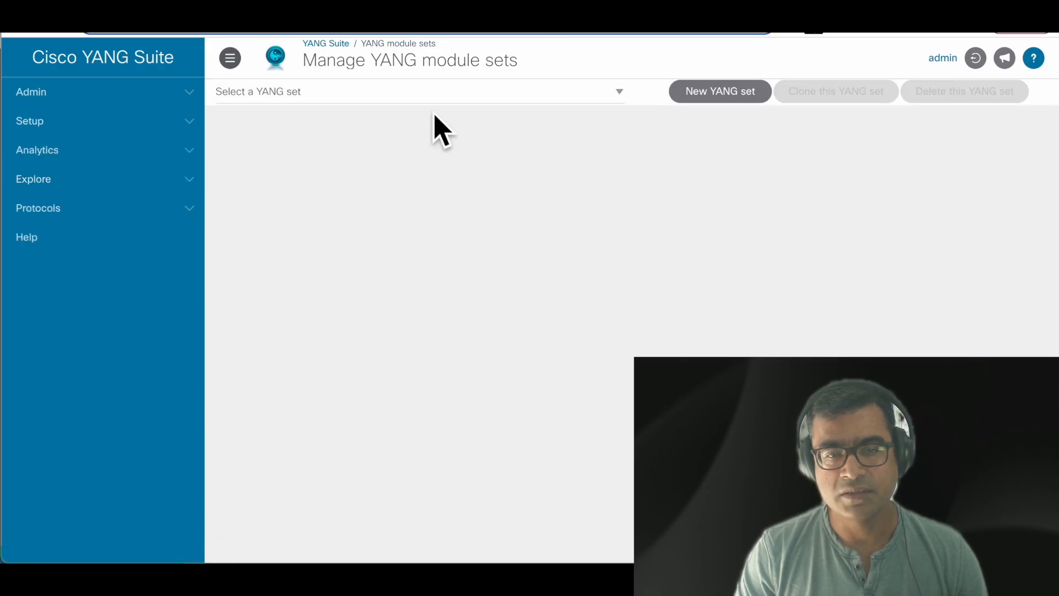
{"action": "left_click", "coordinate": [385, 95]}
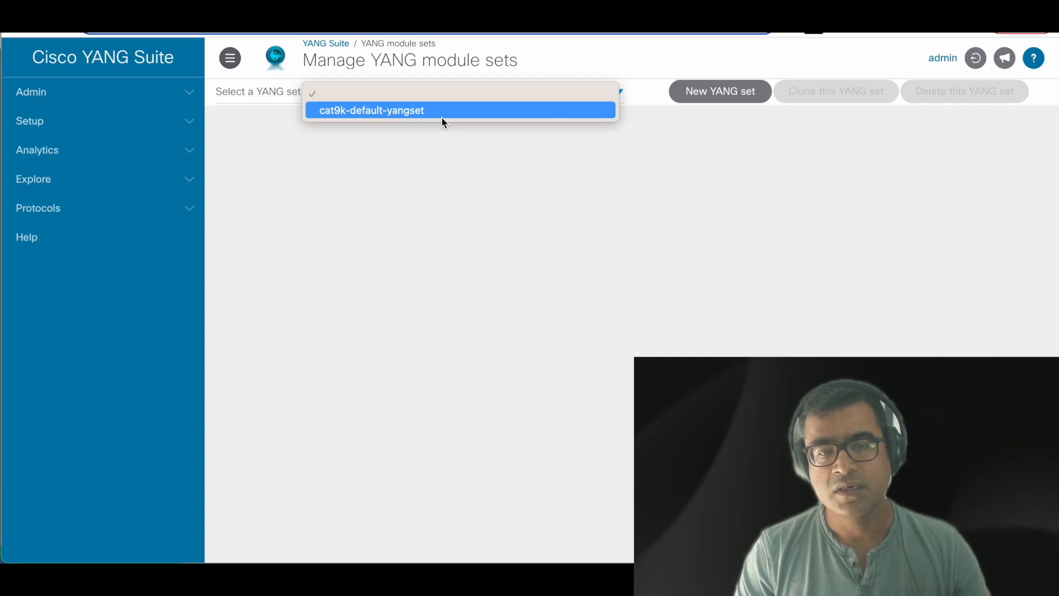
{"action": "left_click", "coordinate": [713, 189]}
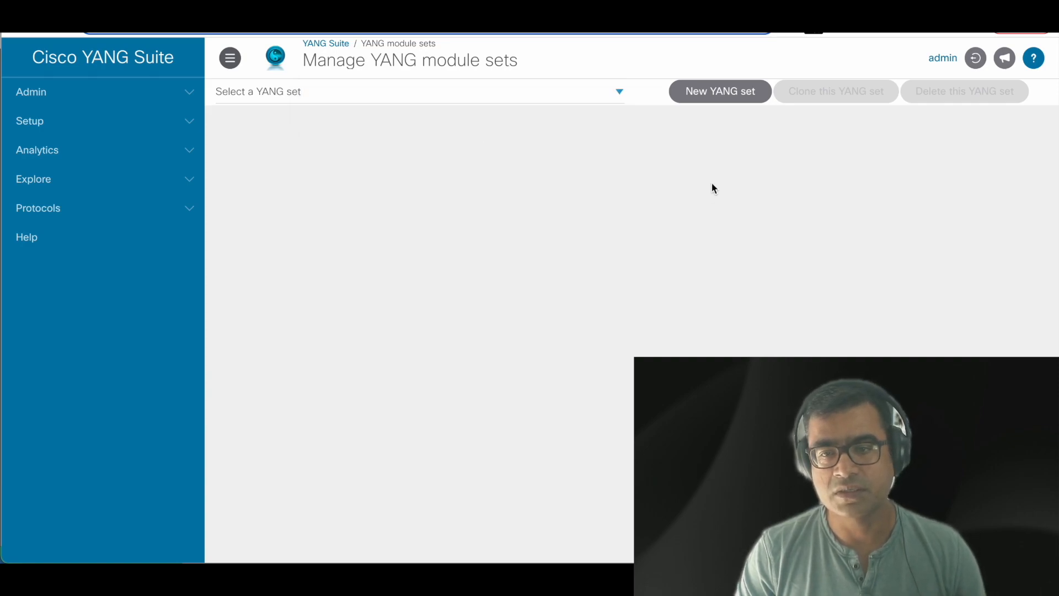
{"action": "left_click", "coordinate": [722, 97]}
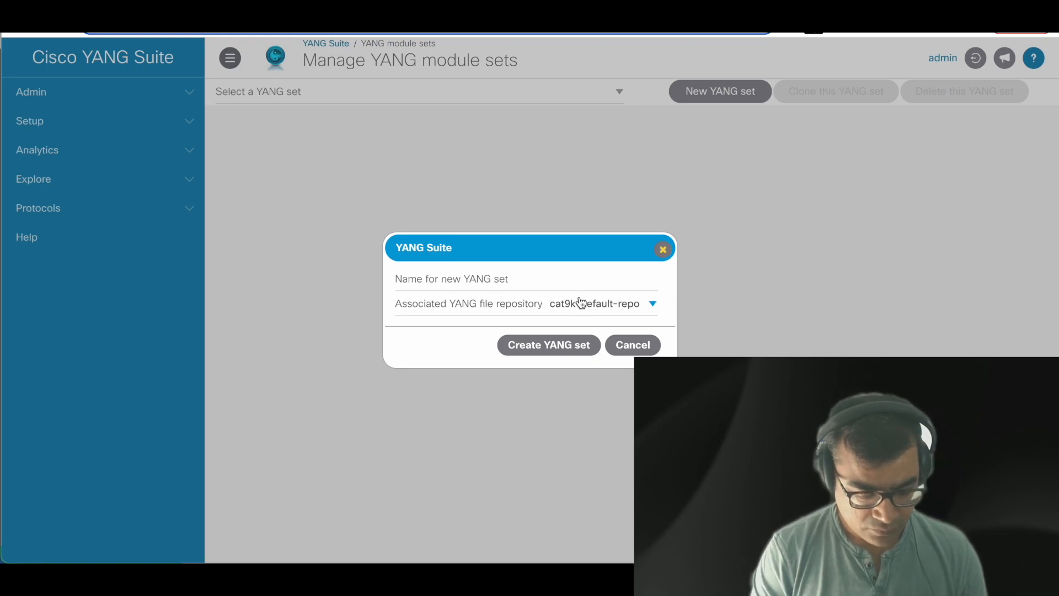
{"action": "type", "text": "sdn"}
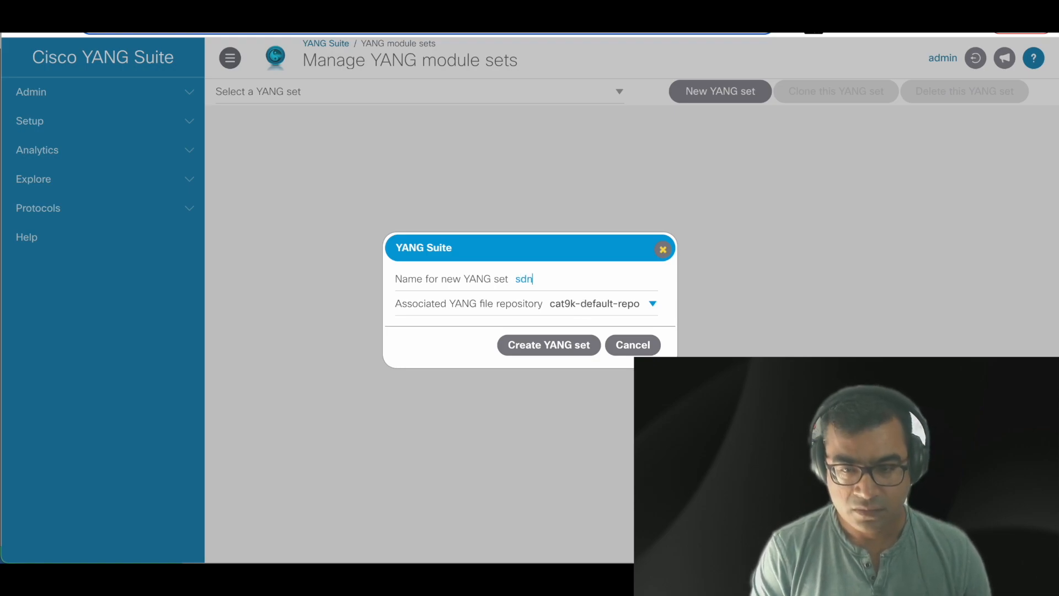
{"action": "type", "text": "tech"}
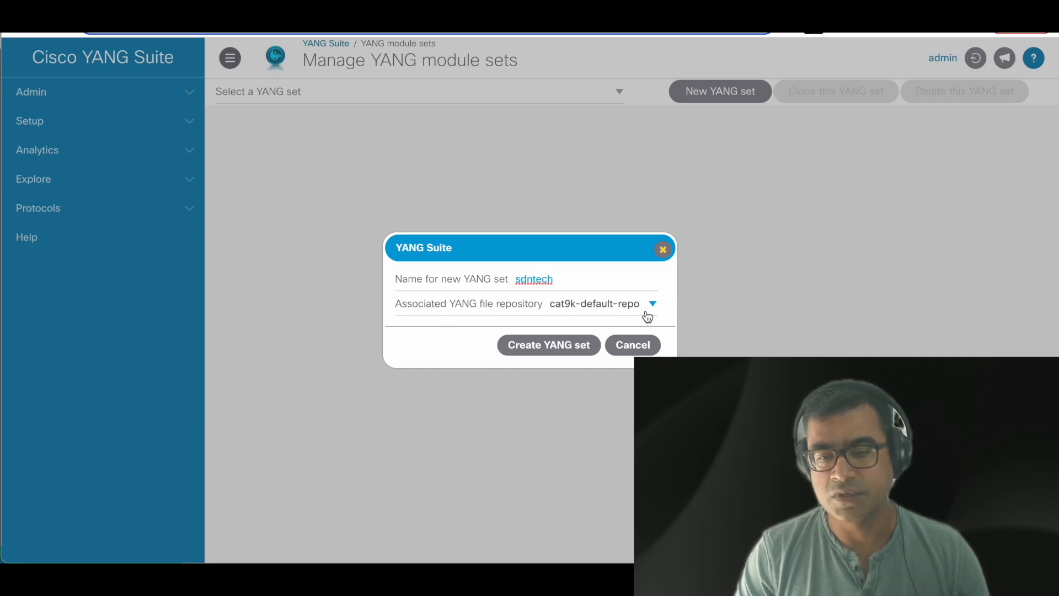
{"action": "left_click", "coordinate": [567, 352]}
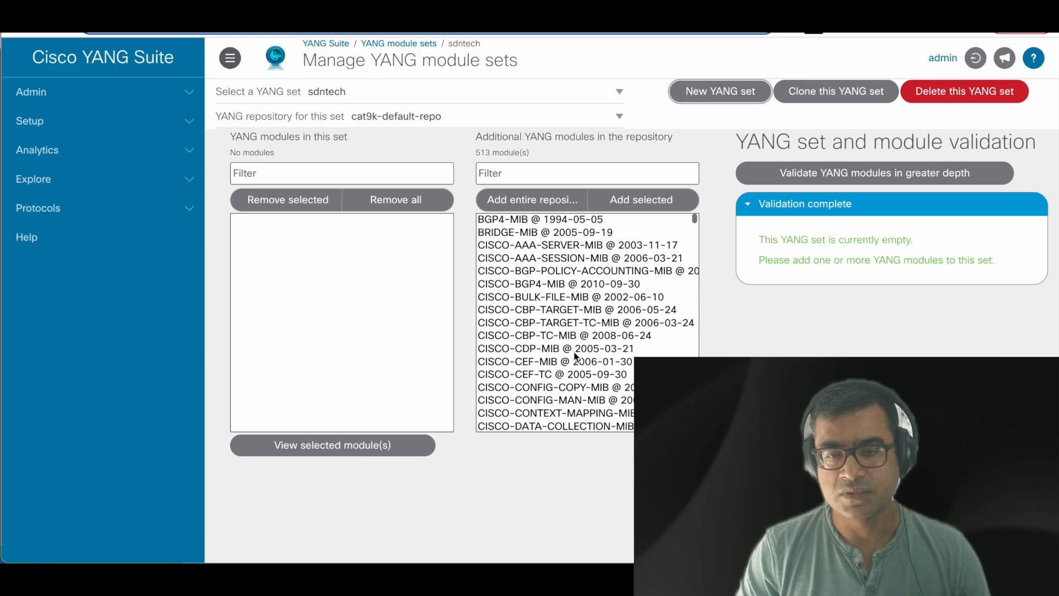
Step: Filter available modules by 'inter' and select only ietf-interfaces @ 2014-05-08
{"action": "scroll", "coordinate": [561, 352], "scroll_direction": "down", "scroll_amount": 10}
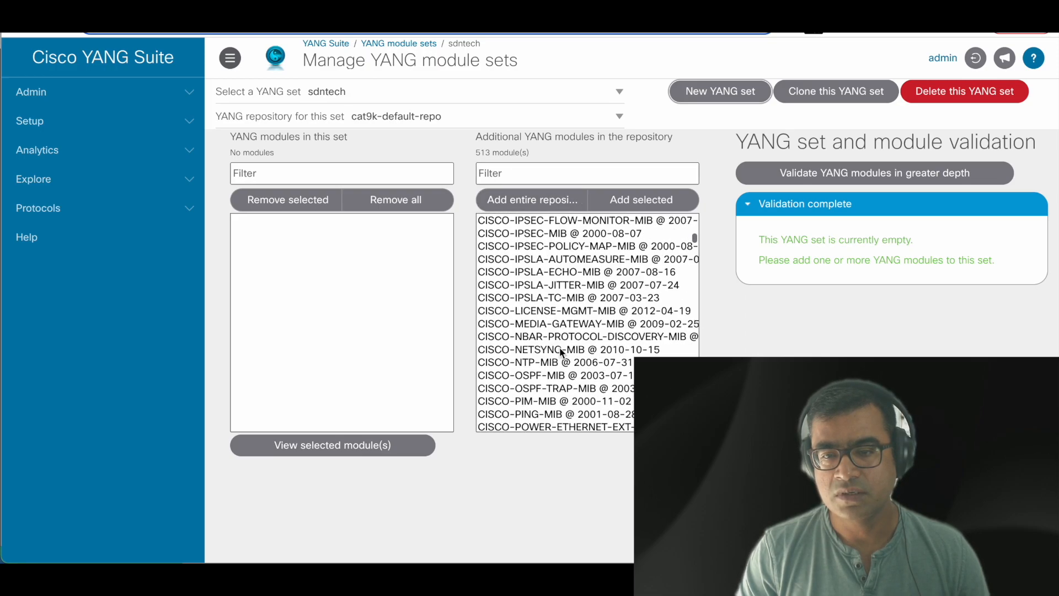
{"action": "scroll", "coordinate": [560, 352], "scroll_direction": "up", "scroll_amount": 6}
{"action": "scroll", "coordinate": [560, 352], "scroll_direction": "up", "scroll_amount": 5}
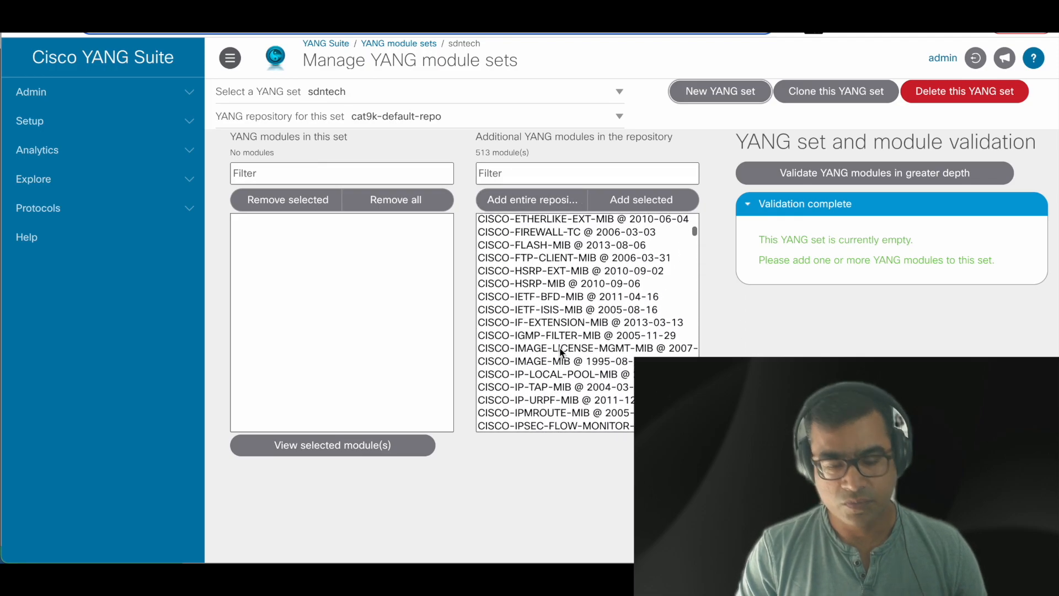
{"action": "left_click", "coordinate": [565, 176]}
{"action": "type", "text": "inter"}
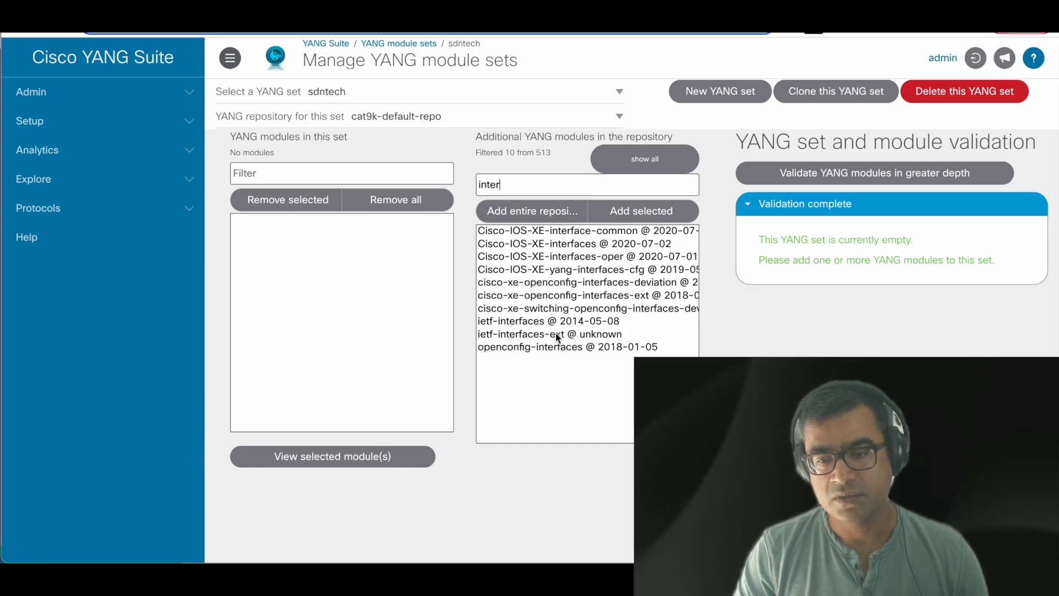
{"action": "left_click_drag", "start_coordinate": [538, 326], "coordinate": [551, 240]}
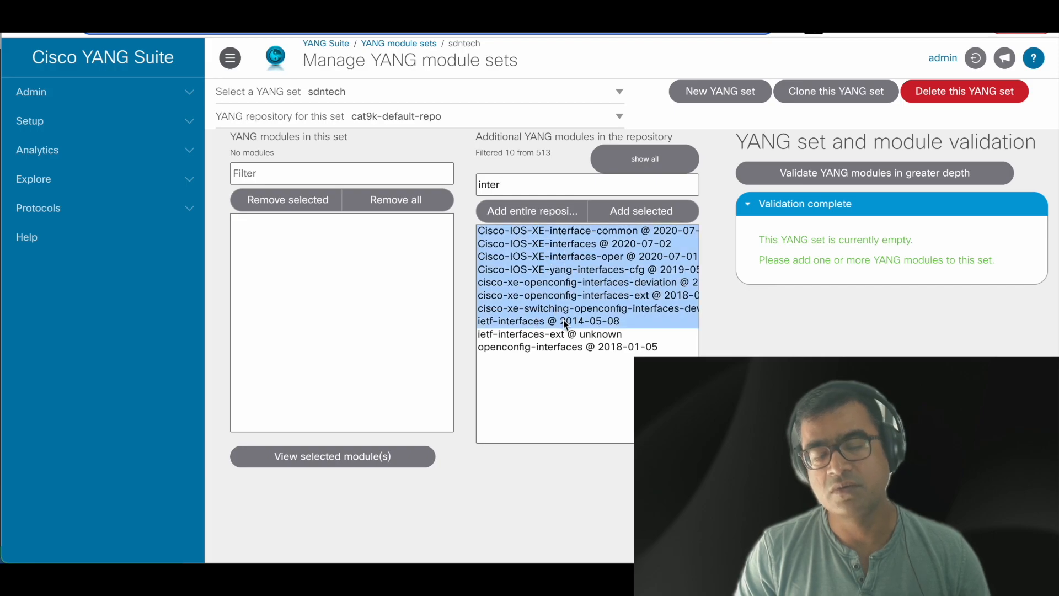
{"action": "left_click", "coordinate": [529, 326]}
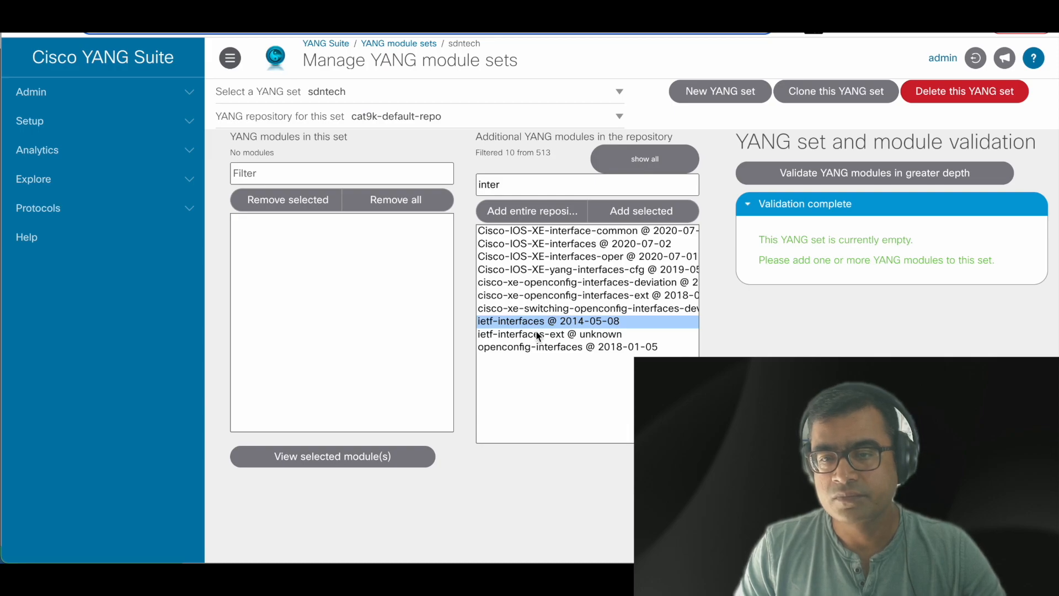
Step: Add ietf-interfaces to sdntech and auto-add its missing dependency ietf-yang-types
{"action": "left_click", "coordinate": [640, 215]}
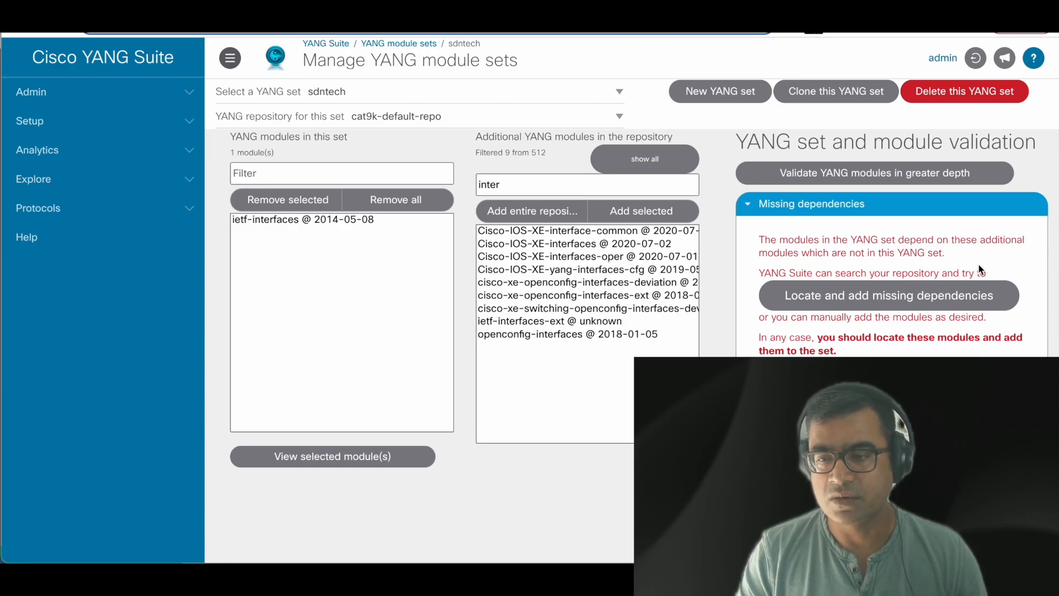
{"action": "left_click", "coordinate": [920, 308]}
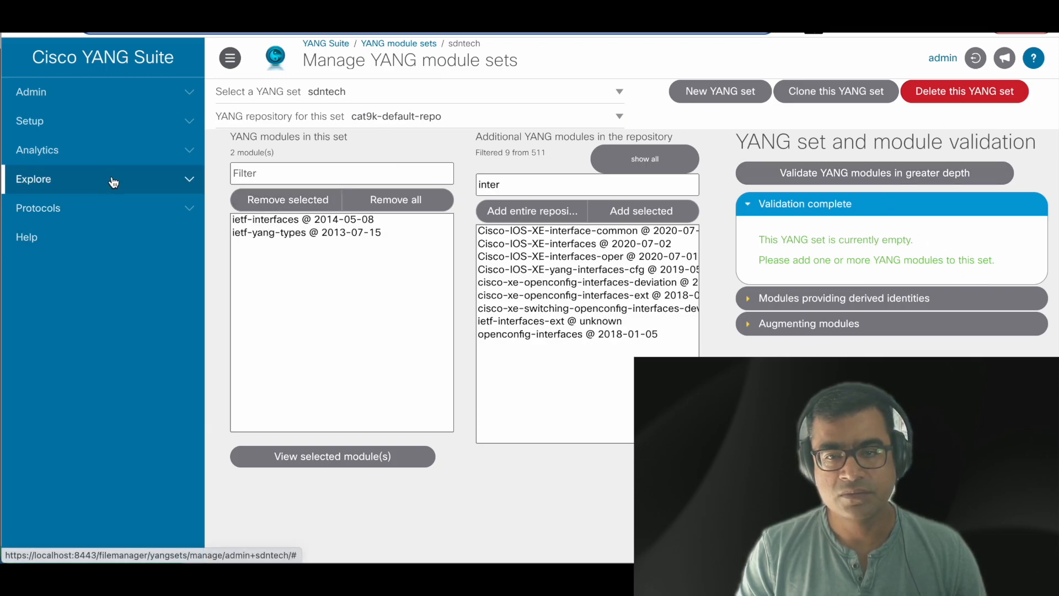
Step: Expand the Setup and Protocols sidebar groups and go to the NETCONF page
{"action": "left_click", "coordinate": [140, 132]}
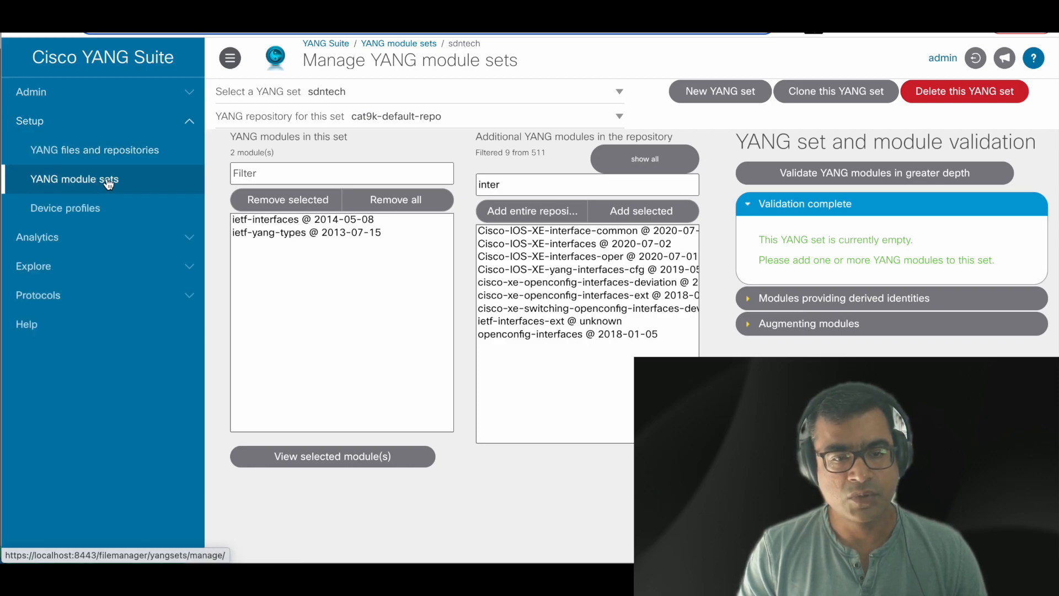
{"action": "left_click", "coordinate": [149, 300]}
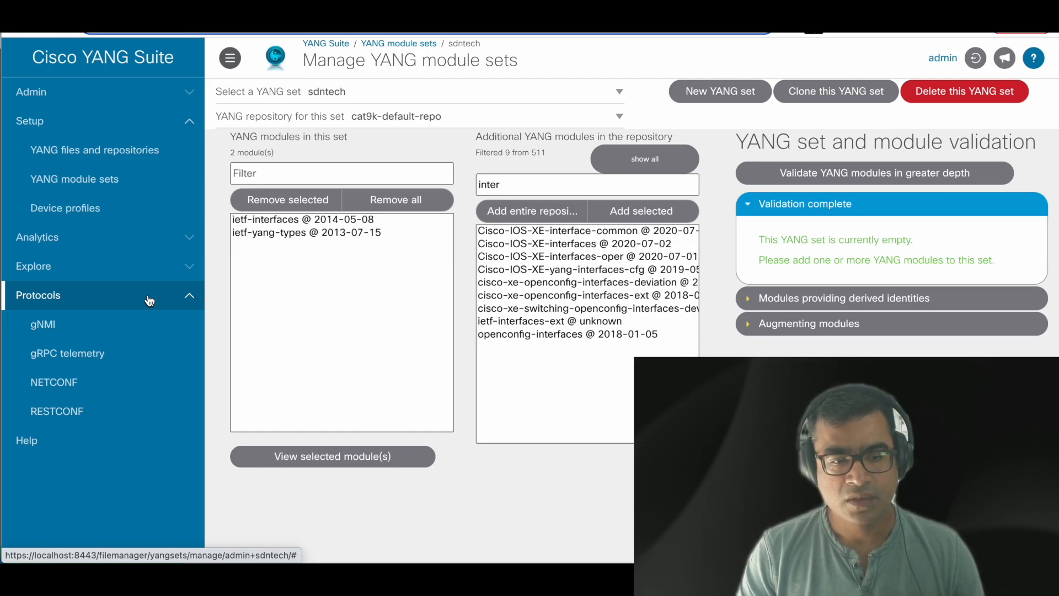
{"action": "left_click", "coordinate": [54, 383]}
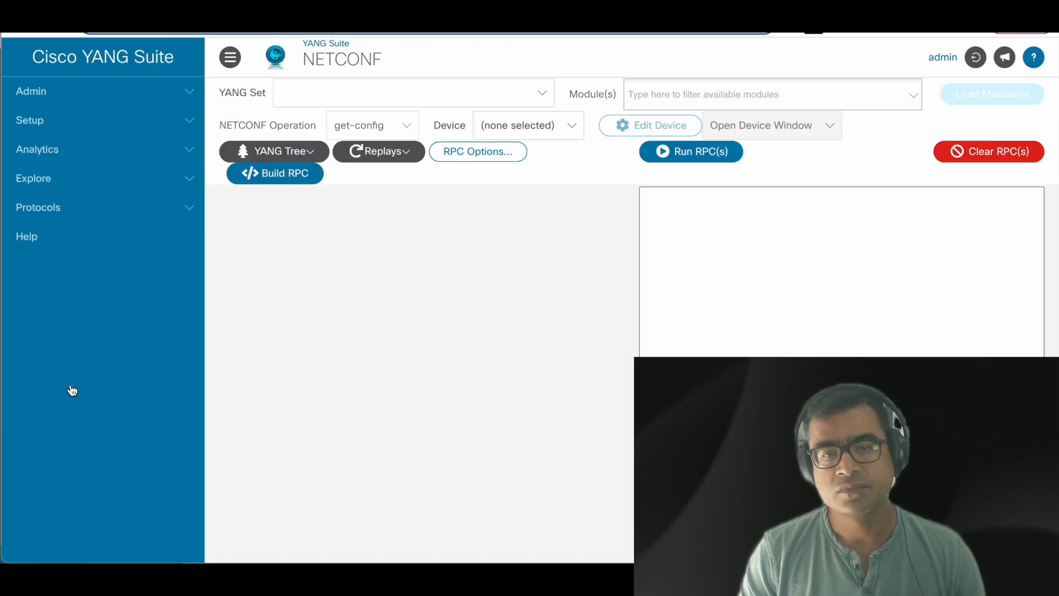
Step: Select the sdntech YANG set and the ietf-interfaces module for the request
{"action": "left_click", "coordinate": [482, 93]}
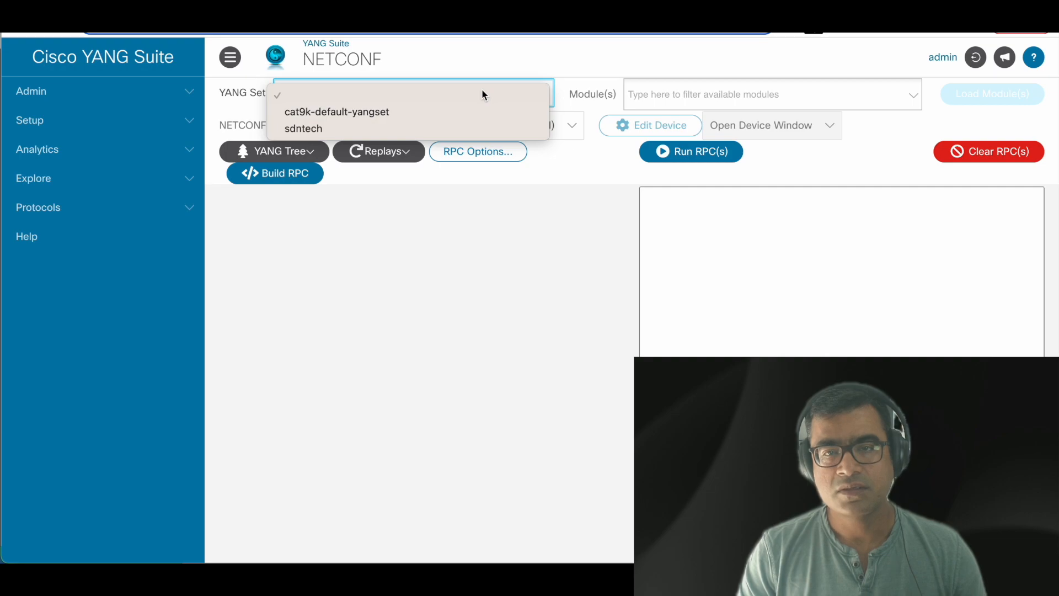
{"action": "left_click", "coordinate": [384, 136]}
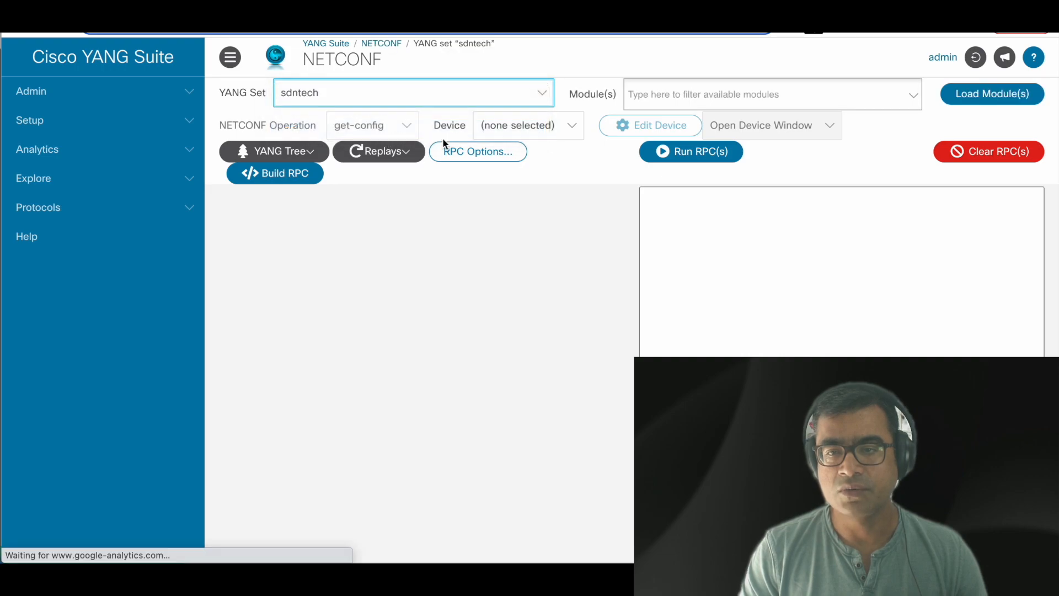
{"action": "left_click", "coordinate": [726, 92]}
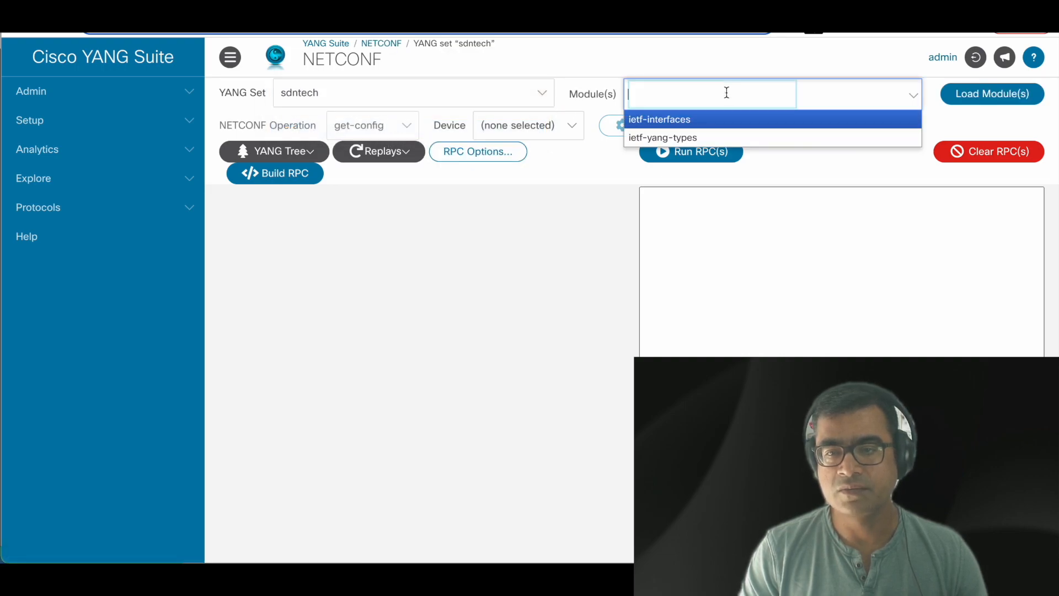
{"action": "left_click", "coordinate": [686, 127]}
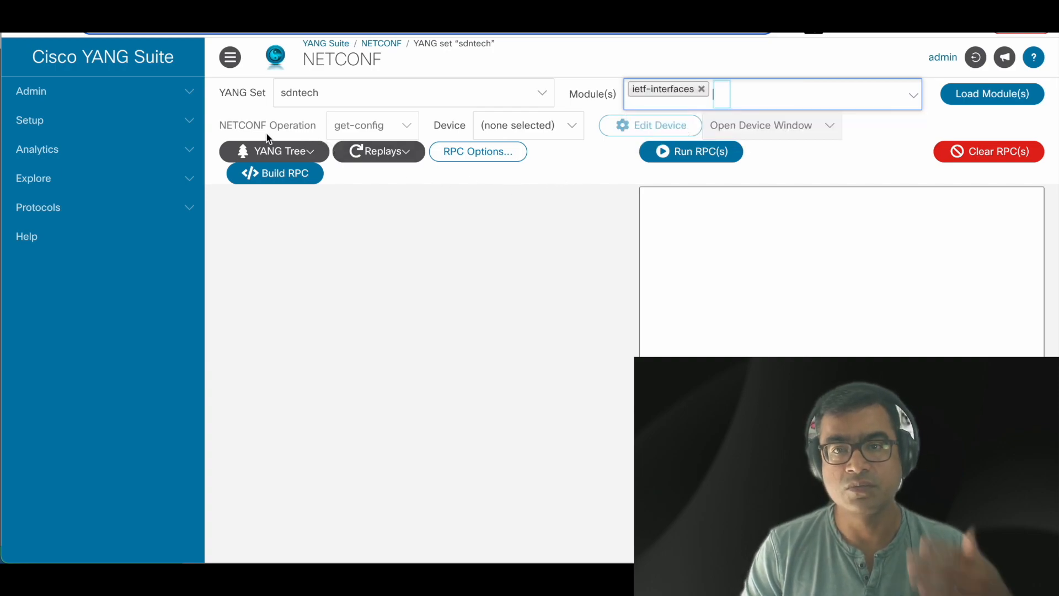
{"action": "left_click", "coordinate": [406, 129]}
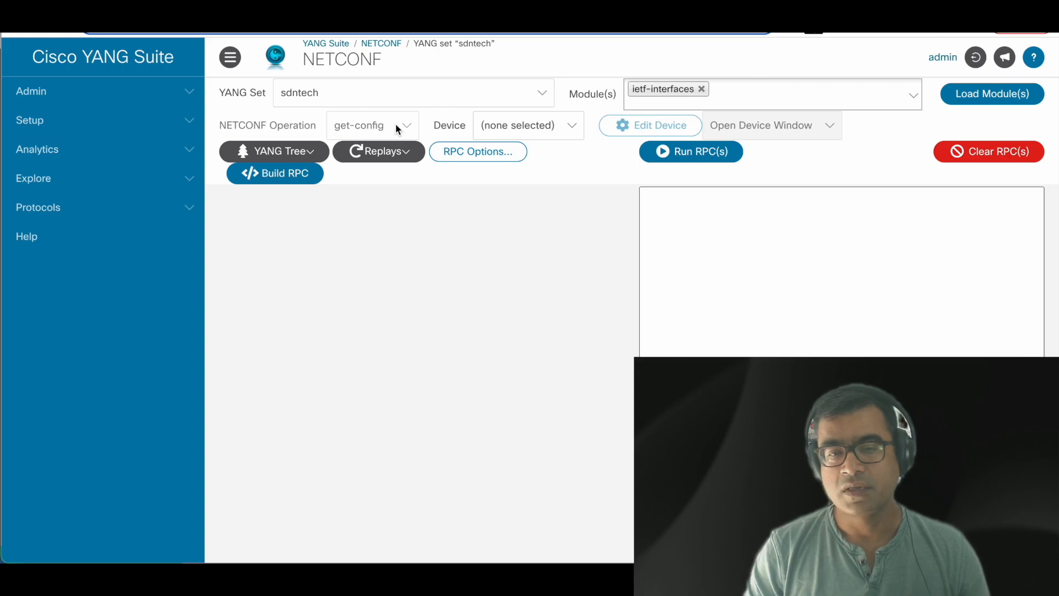
Step: Set Cat9k as the target device for the NETCONF request
{"action": "left_click", "coordinate": [572, 132]}
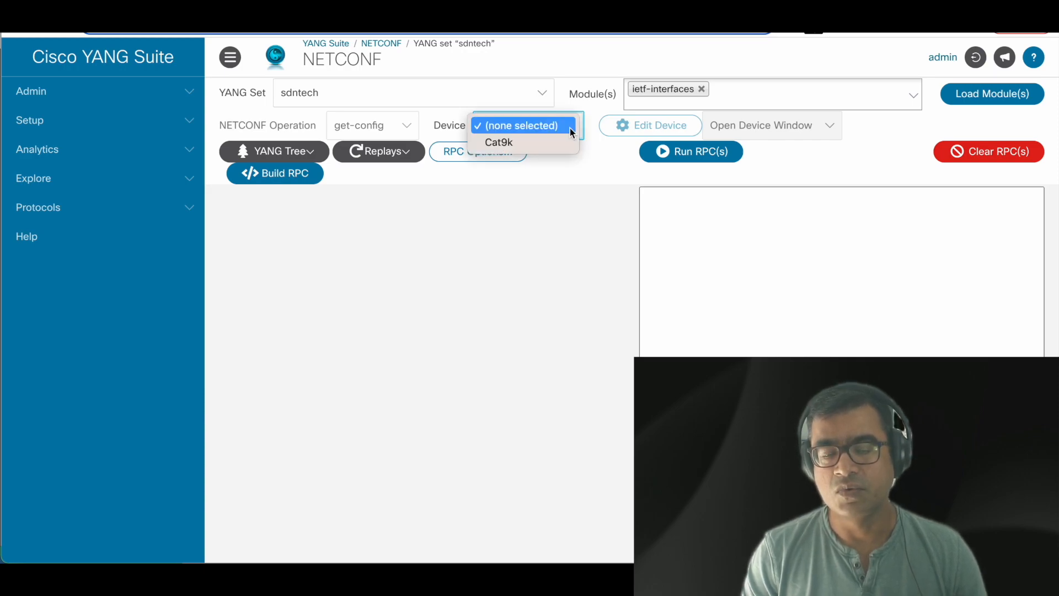
{"action": "left_click", "coordinate": [560, 142]}
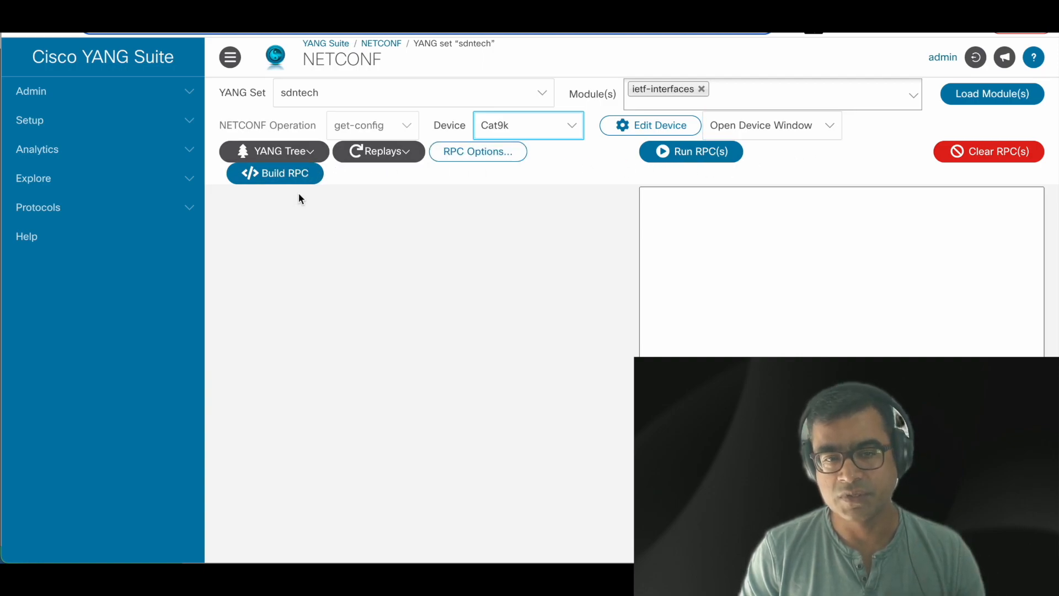
{"action": "left_click", "coordinate": [304, 154]}
{"action": "left_click", "coordinate": [488, 282]}
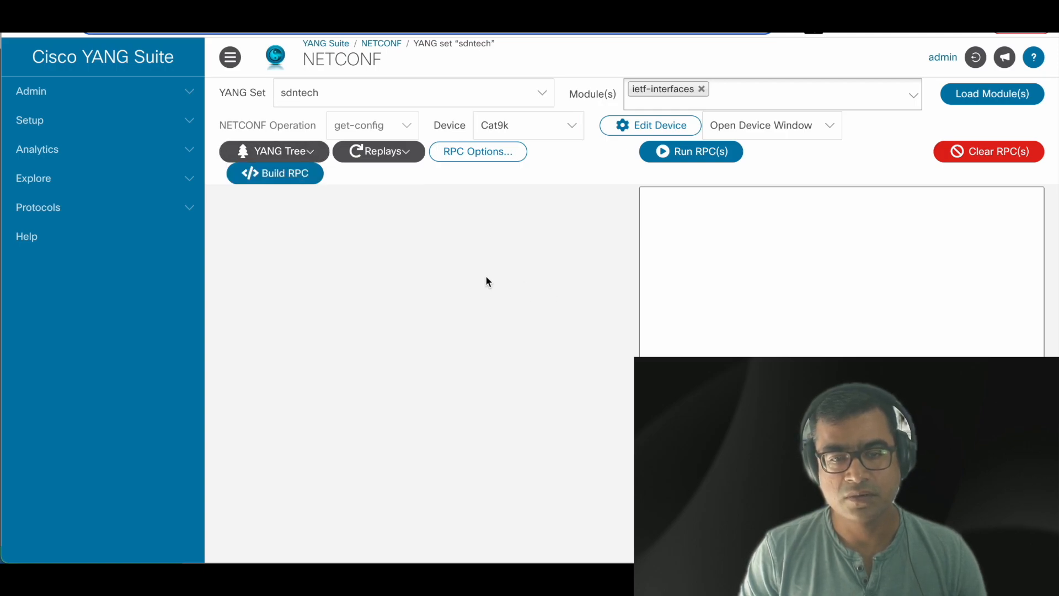
{"action": "left_click", "coordinate": [268, 155]}
{"action": "left_click", "coordinate": [532, 243]}
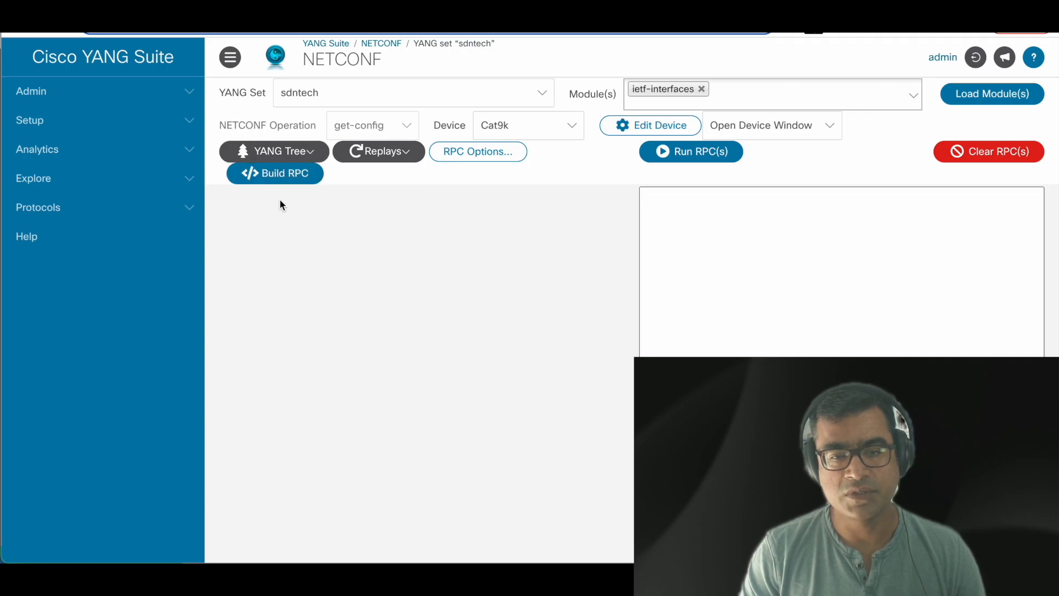
Step: Close the Build RPC help popup and load the ietf-interfaces module tree
{"action": "left_click", "coordinate": [281, 176]}
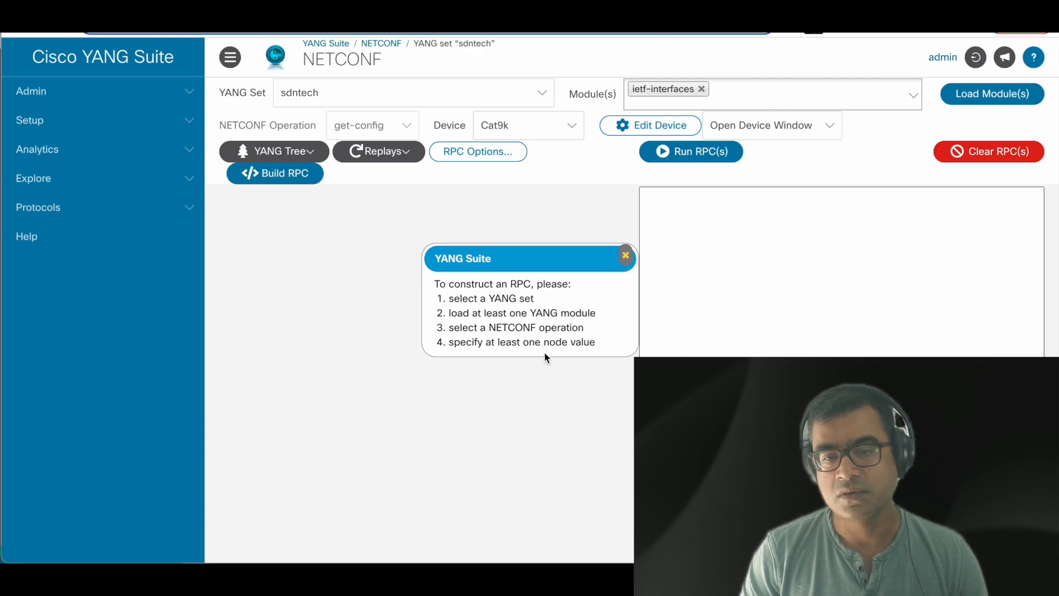
{"action": "left_click", "coordinate": [626, 254]}
{"action": "left_click", "coordinate": [999, 98]}
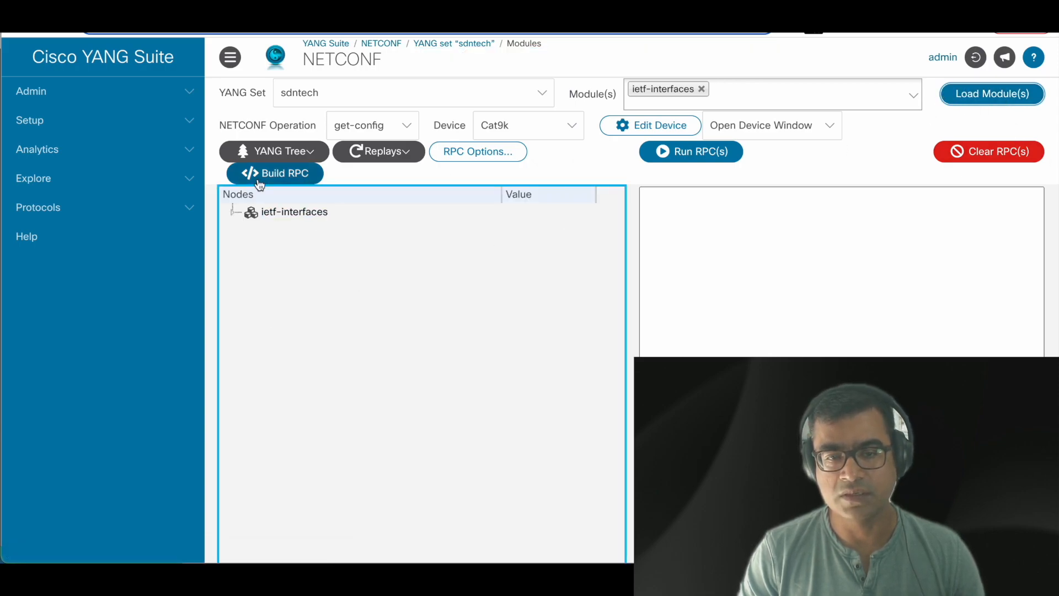
Step: Expand ietf-interfaces, include the interfaces container, and build the get-config RPC
{"action": "left_click", "coordinate": [284, 212]}
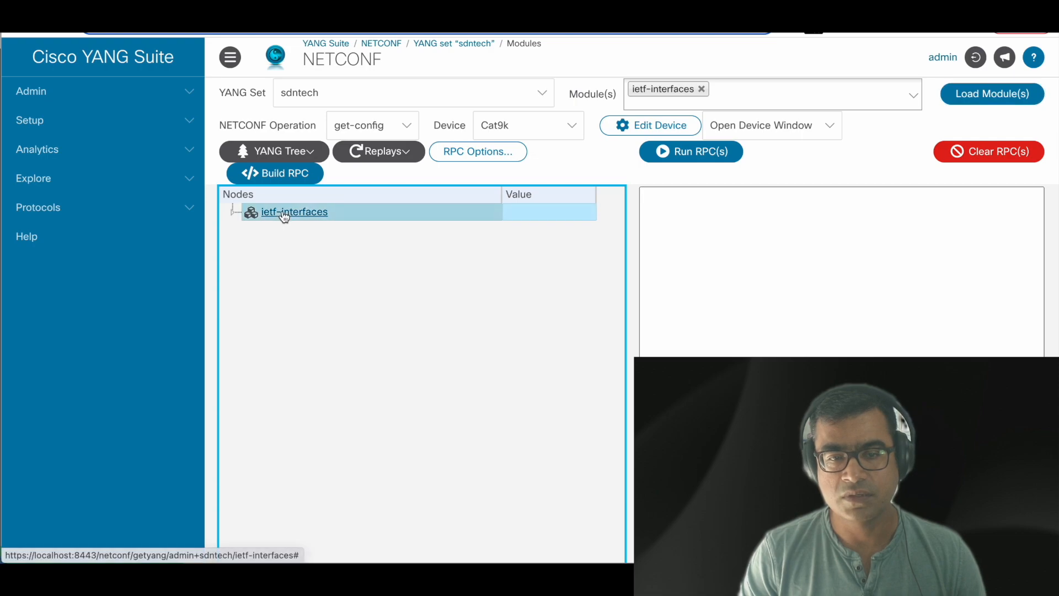
{"action": "double_click", "coordinate": [246, 215]}
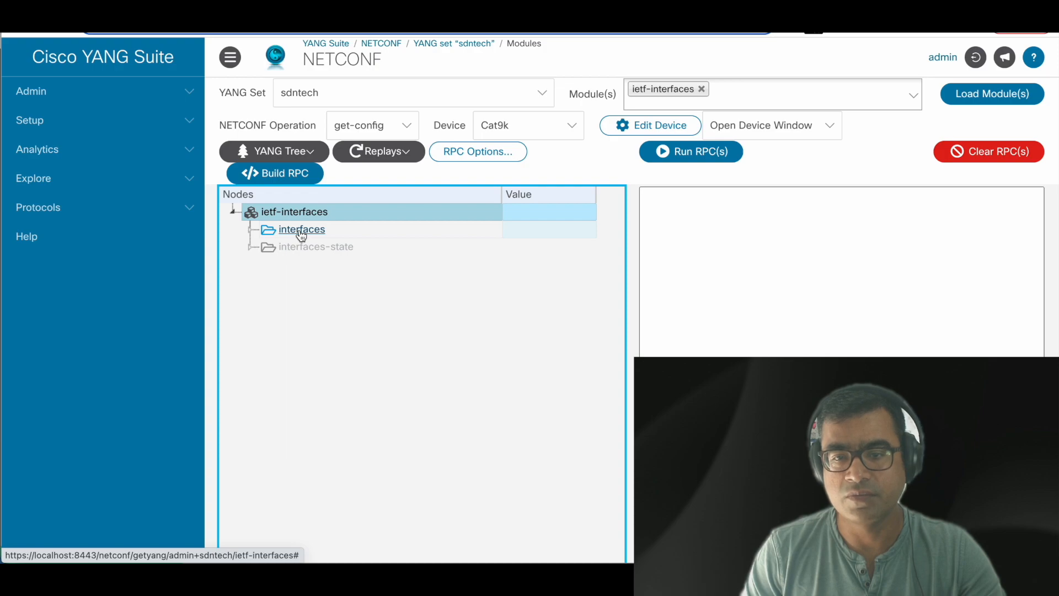
{"action": "left_click", "coordinate": [392, 233]}
{"action": "left_click", "coordinate": [552, 229]}
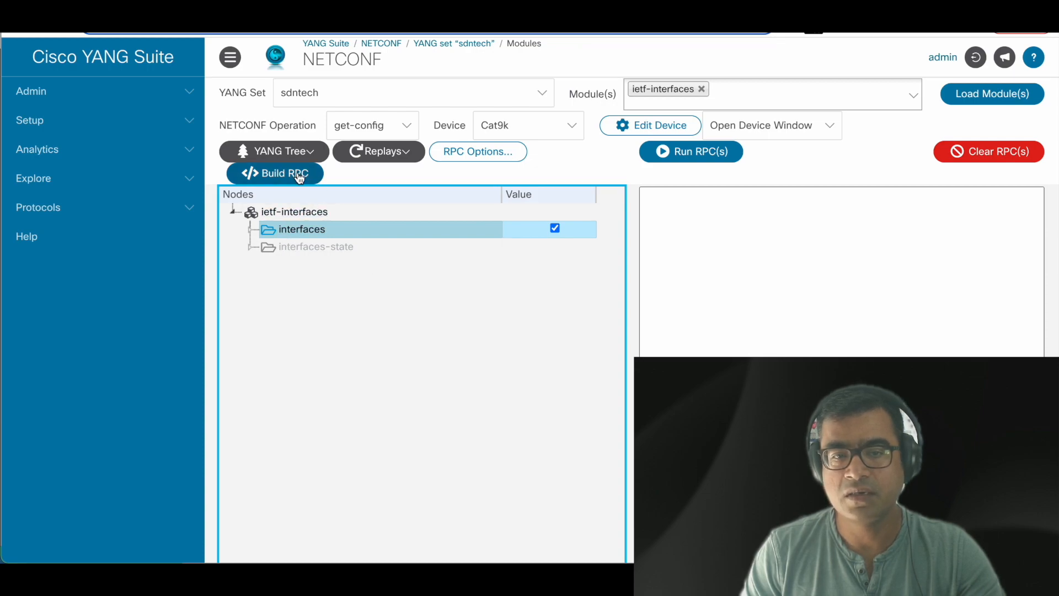
{"action": "left_click", "coordinate": [283, 180]}
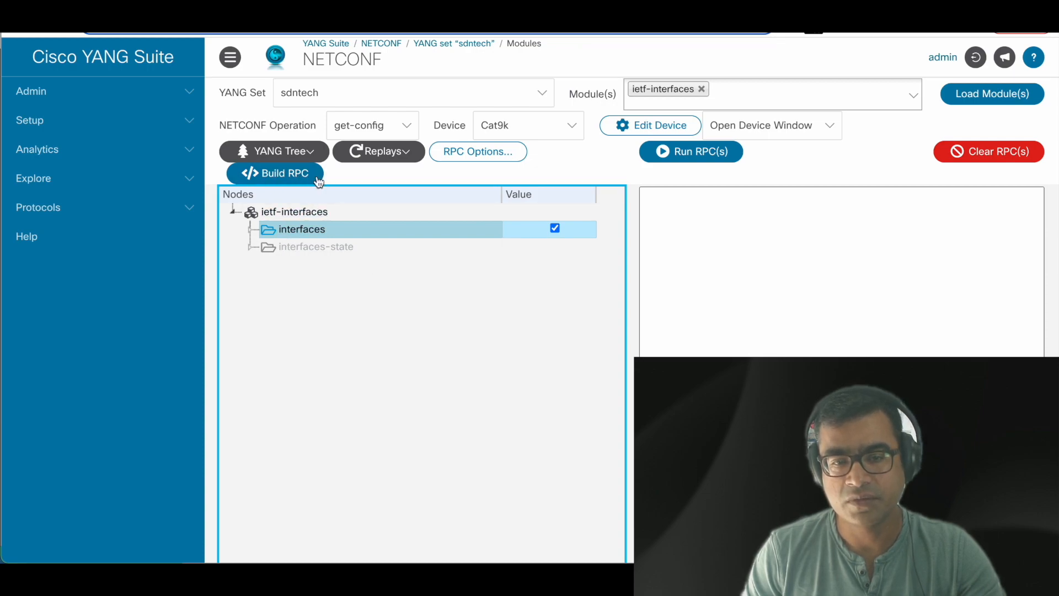
{"action": "left_click", "coordinate": [283, 180]}
{"action": "left_click_drag", "start_coordinate": [646, 192], "coordinate": [683, 276]}
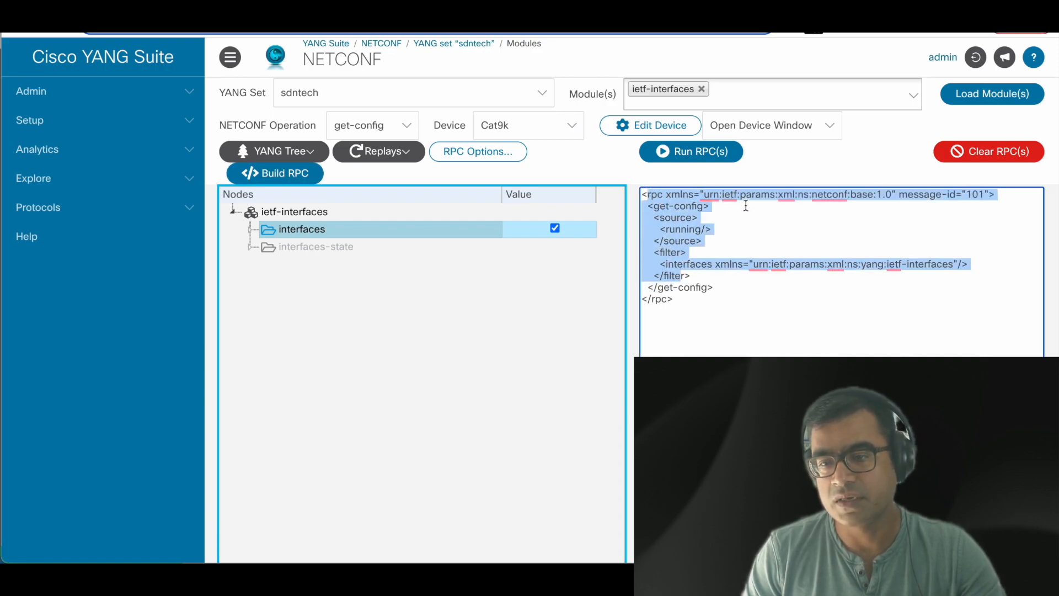
{"action": "left_click", "coordinate": [713, 215]}
{"action": "left_click_drag", "start_coordinate": [707, 208], "coordinate": [656, 207]}
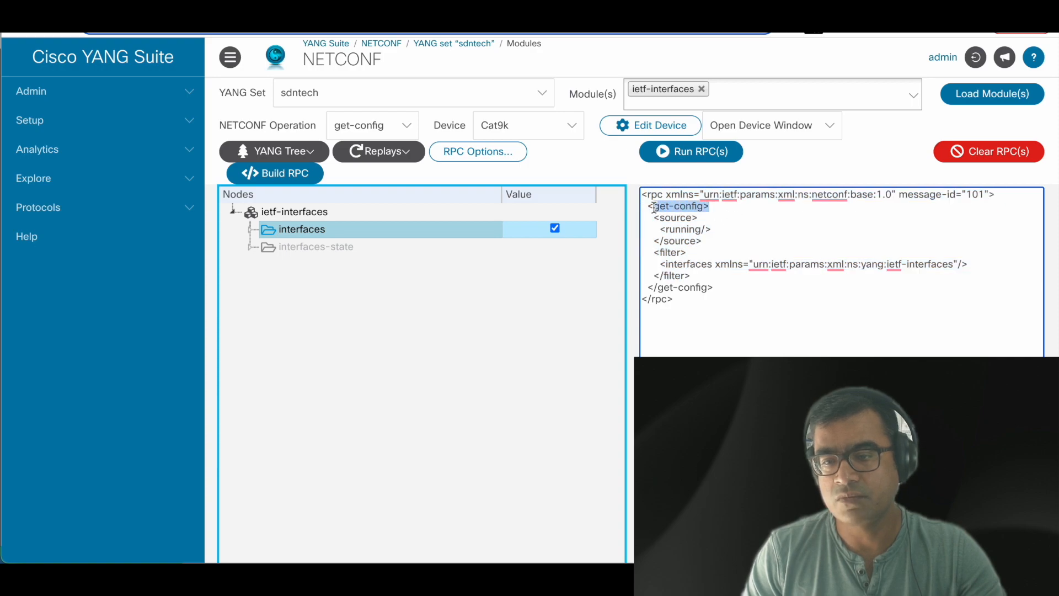
{"action": "left_click_drag", "start_coordinate": [713, 232], "coordinate": [660, 232]}
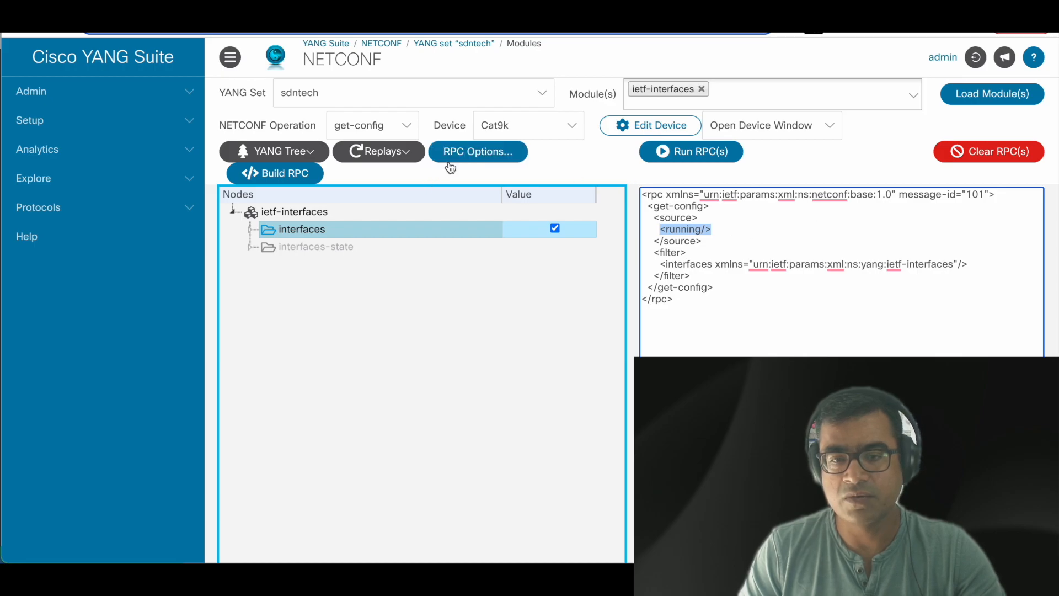
Step: Run the get-config RPC on Cat9k against the running datastore
{"action": "left_click", "coordinate": [499, 158]}
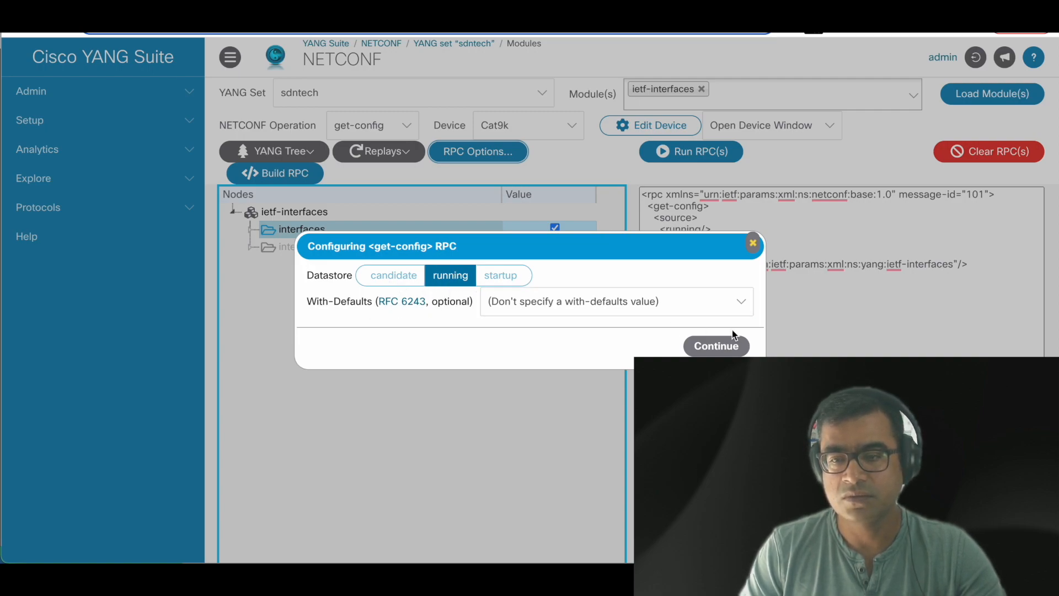
{"action": "left_click", "coordinate": [753, 244]}
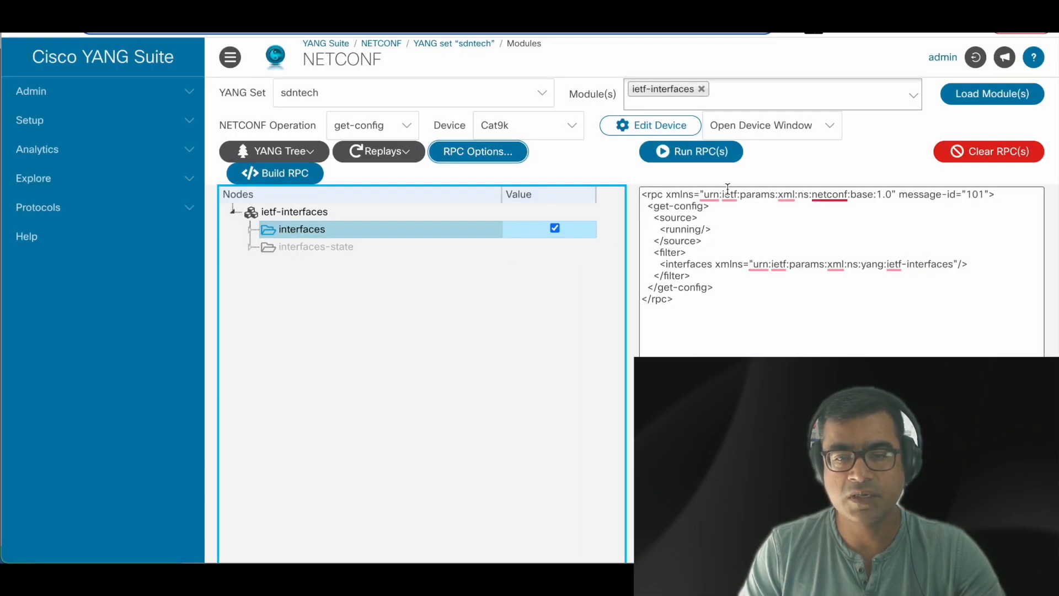
{"action": "left_click", "coordinate": [703, 157]}
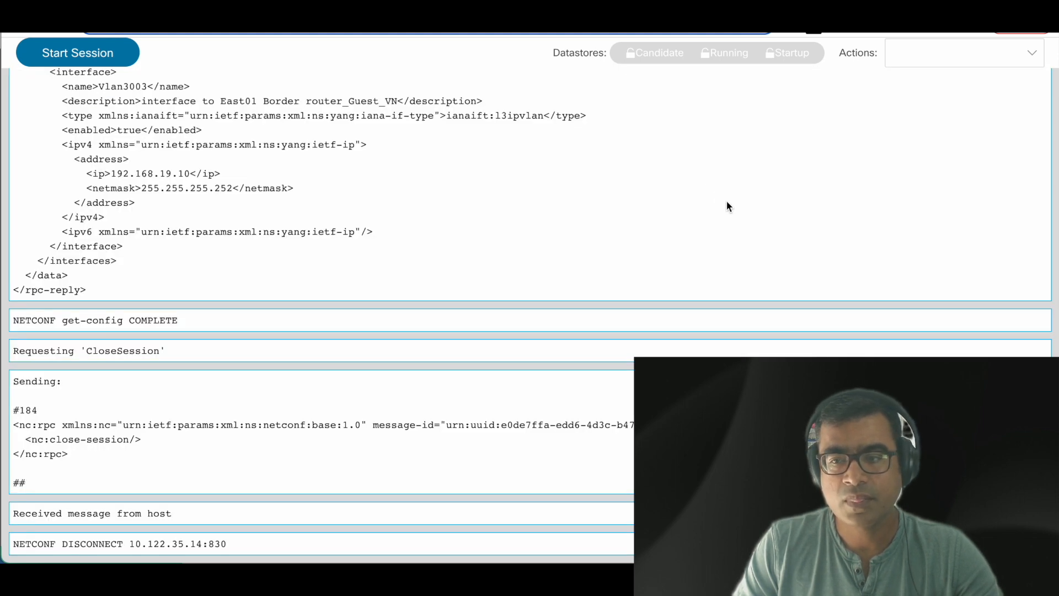
Step: Scroll the NETCONF log down to the GetConfig request and the start of its rpc-reply
{"action": "scroll", "coordinate": [728, 206], "scroll_direction": "up", "scroll_amount": 20}
{"action": "scroll", "coordinate": [728, 206], "scroll_direction": "up", "scroll_amount": 20}
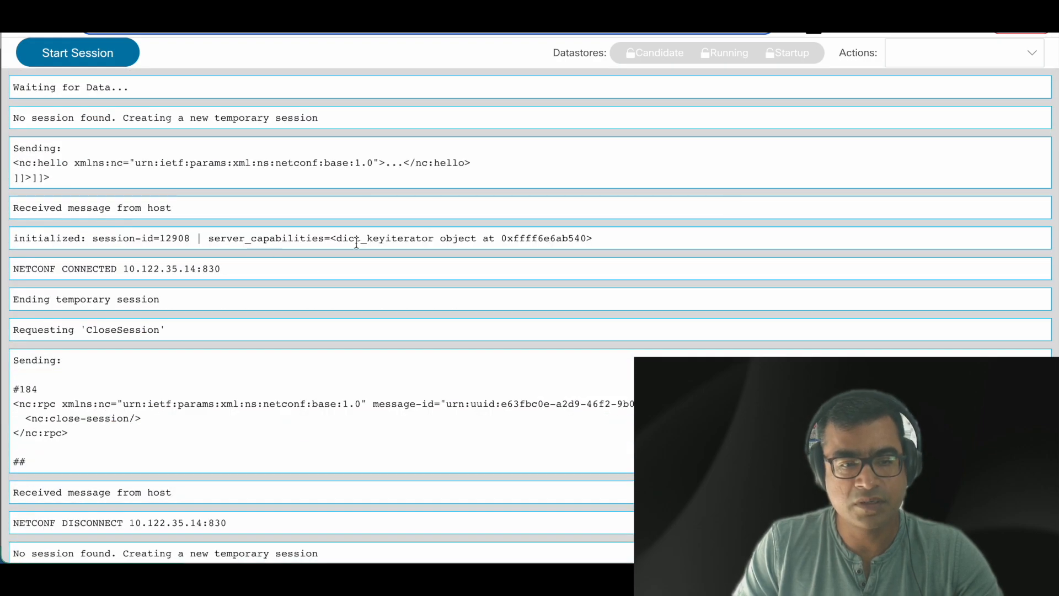
{"action": "scroll", "coordinate": [517, 254], "scroll_direction": "down", "scroll_amount": 3}
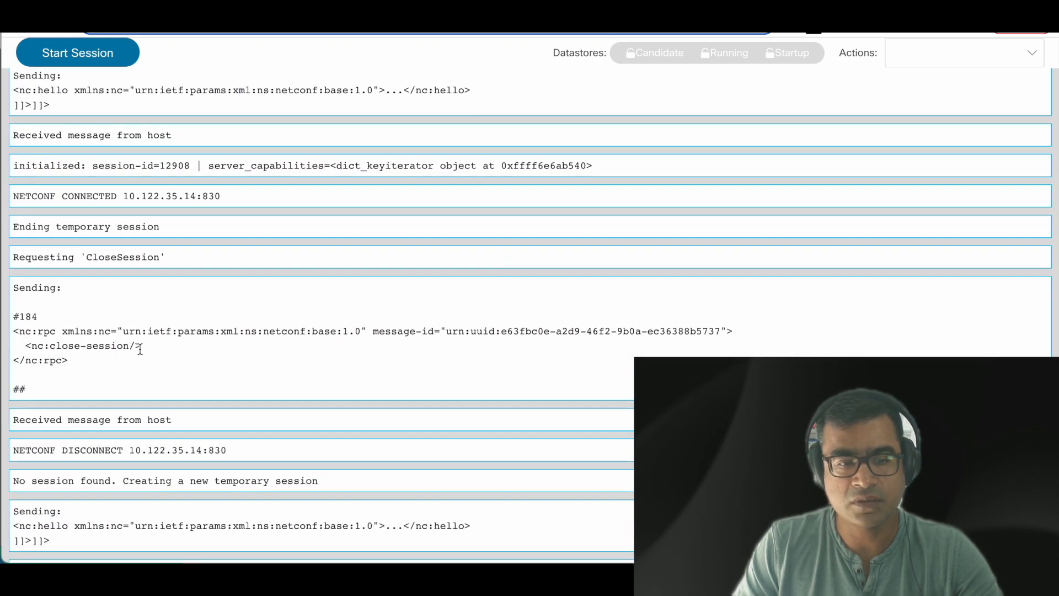
{"action": "scroll", "coordinate": [247, 360], "scroll_direction": "down", "scroll_amount": 8}
{"action": "scroll", "coordinate": [413, 268], "scroll_direction": "down", "scroll_amount": 7}
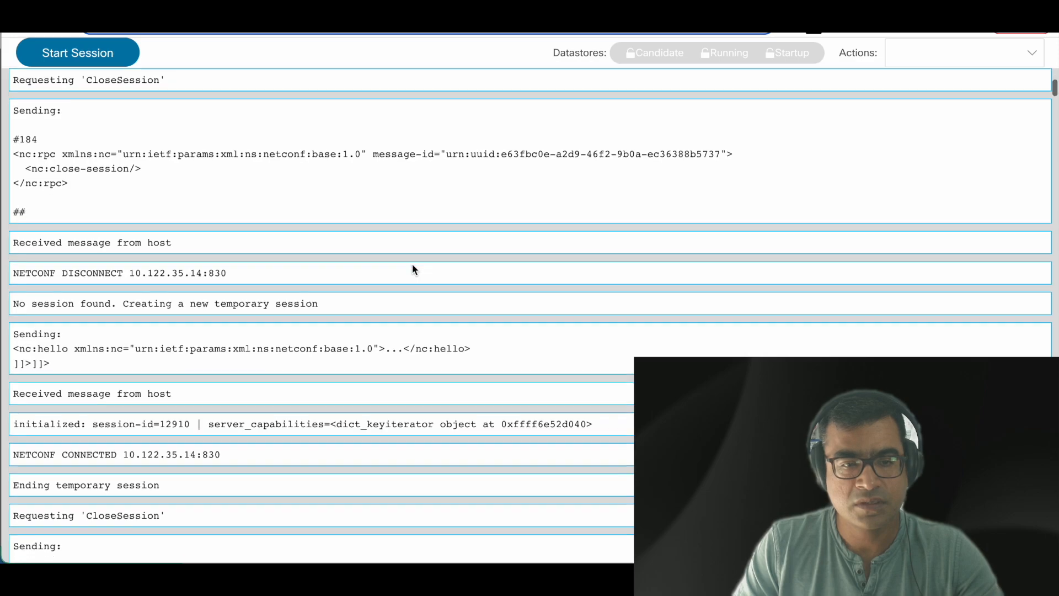
{"action": "scroll", "coordinate": [413, 264], "scroll_direction": "down", "scroll_amount": 7}
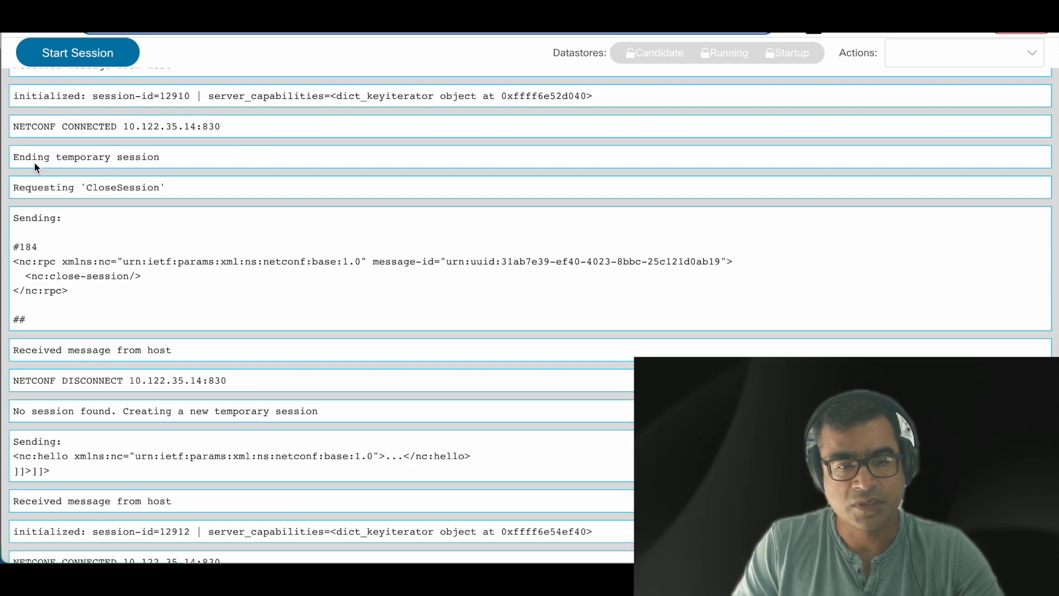
{"action": "scroll", "coordinate": [270, 203], "scroll_direction": "down", "scroll_amount": 5}
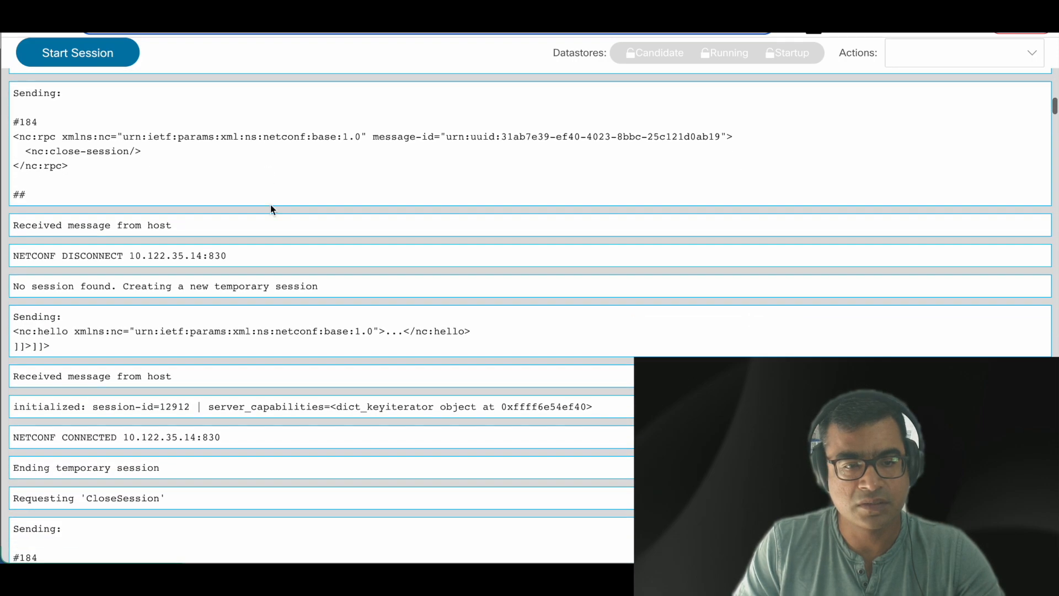
{"action": "scroll", "coordinate": [353, 199], "scroll_direction": "down", "scroll_amount": 4}
{"action": "scroll", "coordinate": [350, 200], "scroll_direction": "down", "scroll_amount": 6}
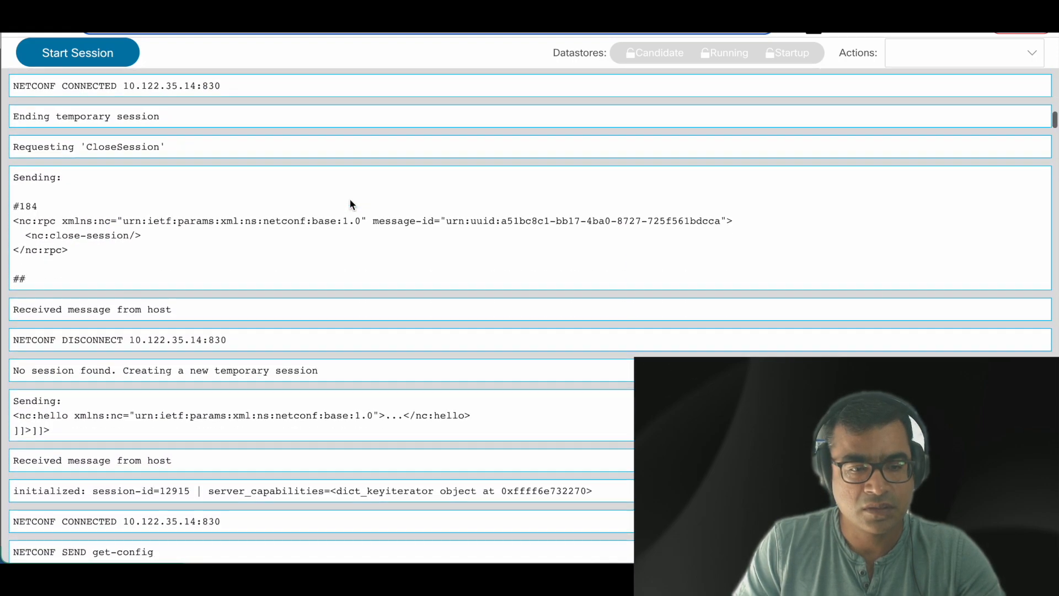
{"action": "scroll", "coordinate": [350, 199], "scroll_direction": "down", "scroll_amount": 4}
{"action": "scroll", "coordinate": [350, 200], "scroll_direction": "down", "scroll_amount": 3}
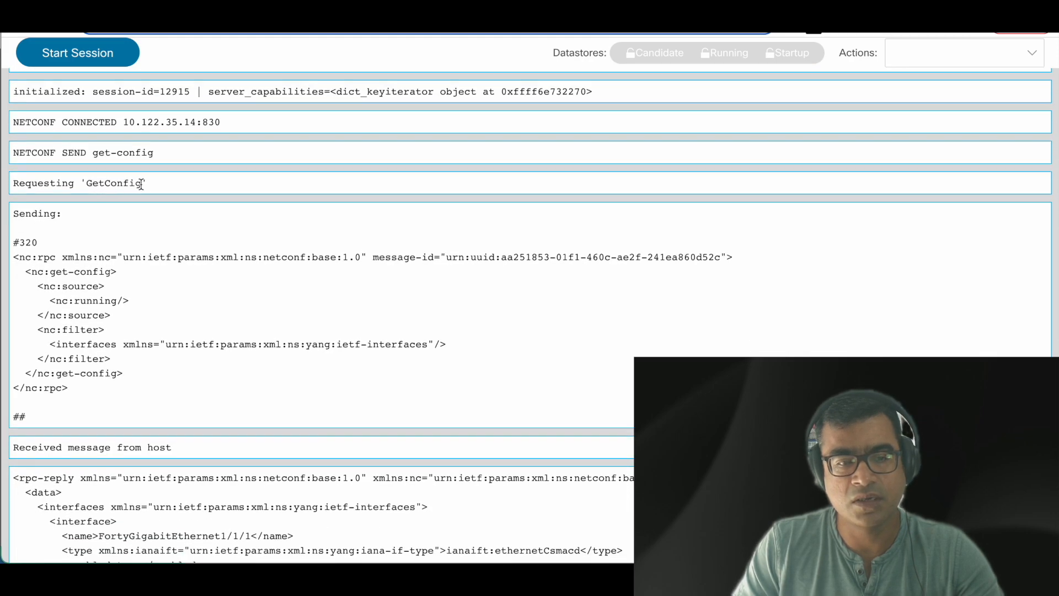
Step: Highlight the GetConfig, NETCONF CONNECTED, SEND get-config and host-reply lines in the log
{"action": "left_click_drag", "start_coordinate": [142, 183], "coordinate": [14, 182]}
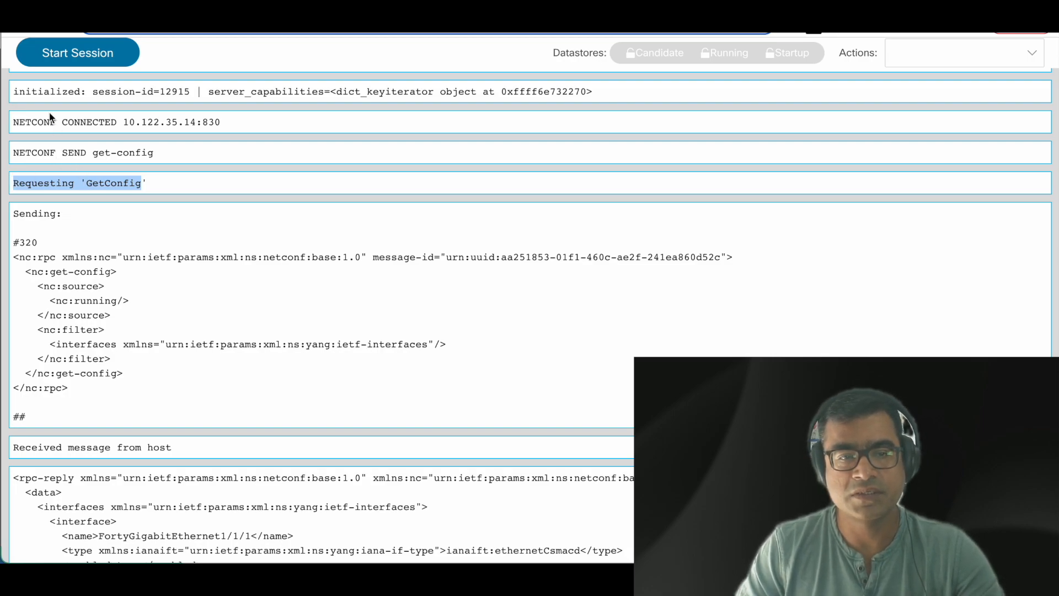
{"action": "left_click_drag", "start_coordinate": [231, 121], "coordinate": [15, 122]}
{"action": "left_click_drag", "start_coordinate": [155, 153], "coordinate": [26, 156]}
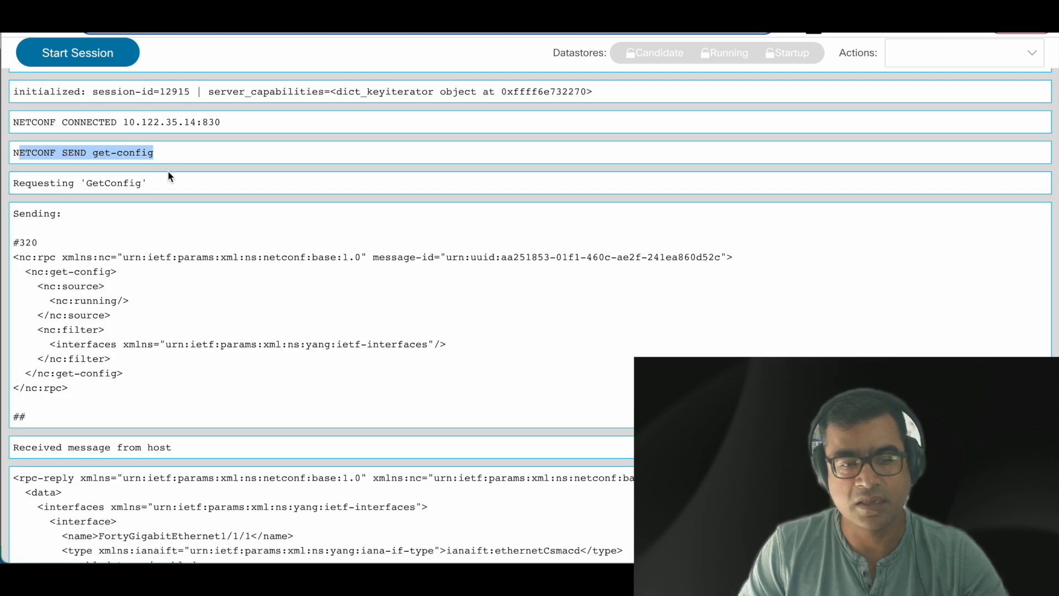
{"action": "scroll", "coordinate": [432, 252], "scroll_direction": "down", "scroll_amount": 5}
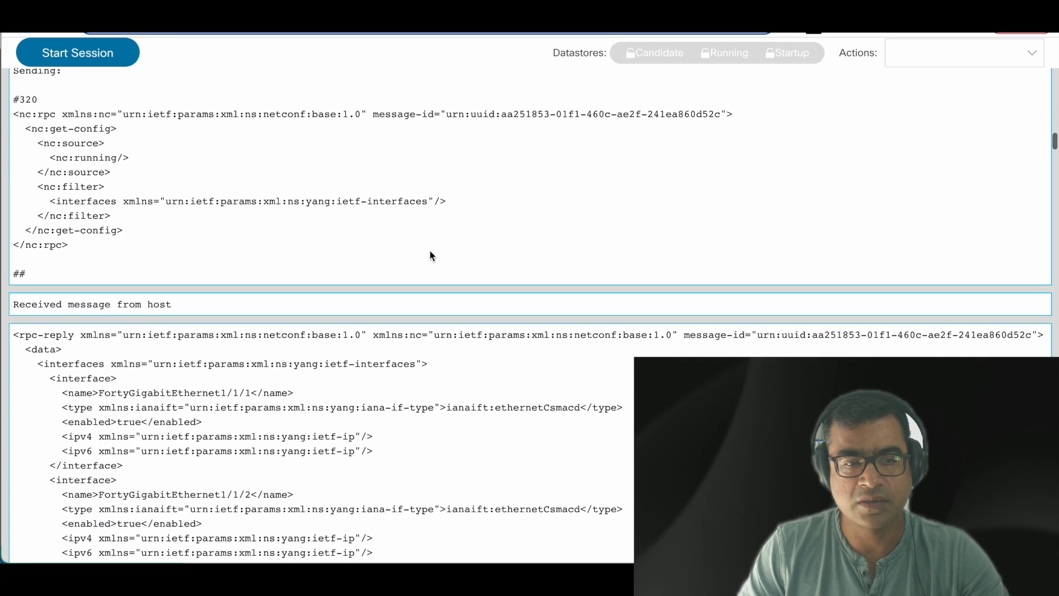
{"action": "left_click_drag", "start_coordinate": [169, 186], "coordinate": [25, 184]}
Step: Scroll through the reply's interfaces, highlighting FortyGigabitEthernet1/1/2 and GigabitEthernet0/0
{"action": "scroll", "coordinate": [410, 249], "scroll_direction": "down", "scroll_amount": 3}
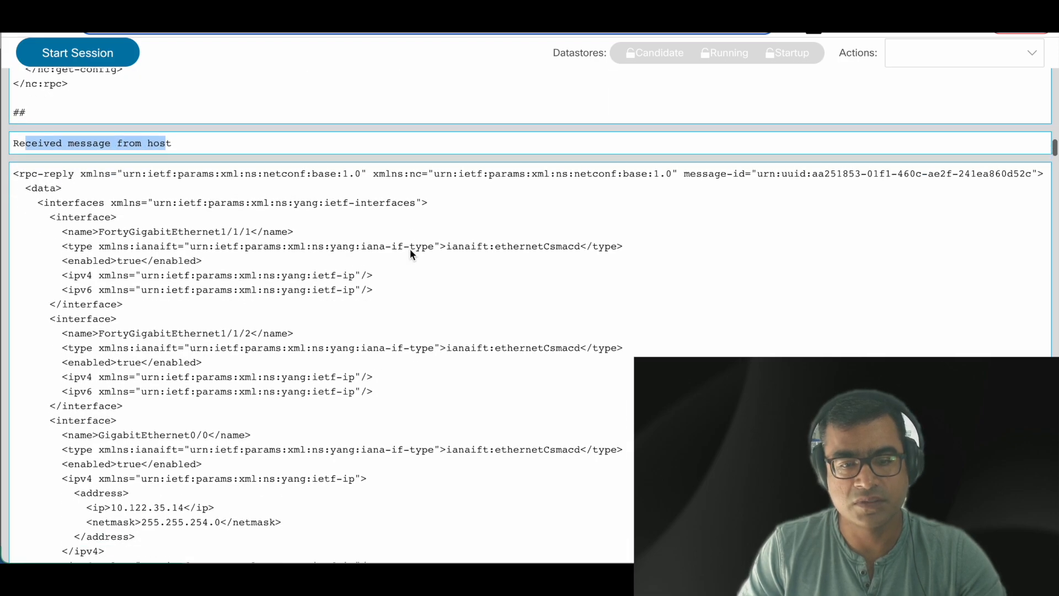
{"action": "scroll", "coordinate": [409, 253], "scroll_direction": "down", "scroll_amount": 1}
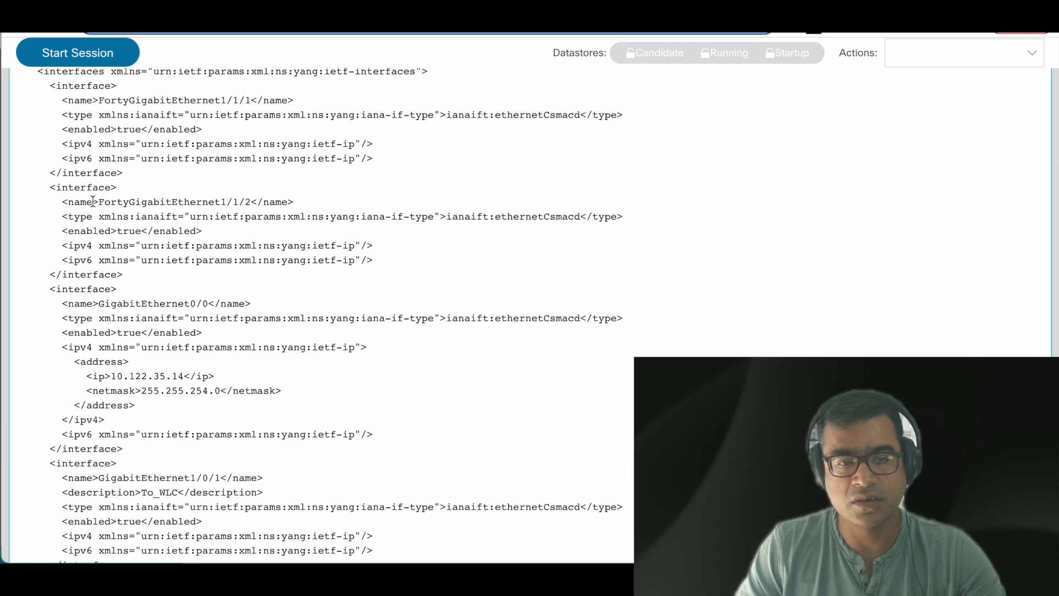
{"action": "left_click_drag", "start_coordinate": [97, 200], "coordinate": [258, 204]}
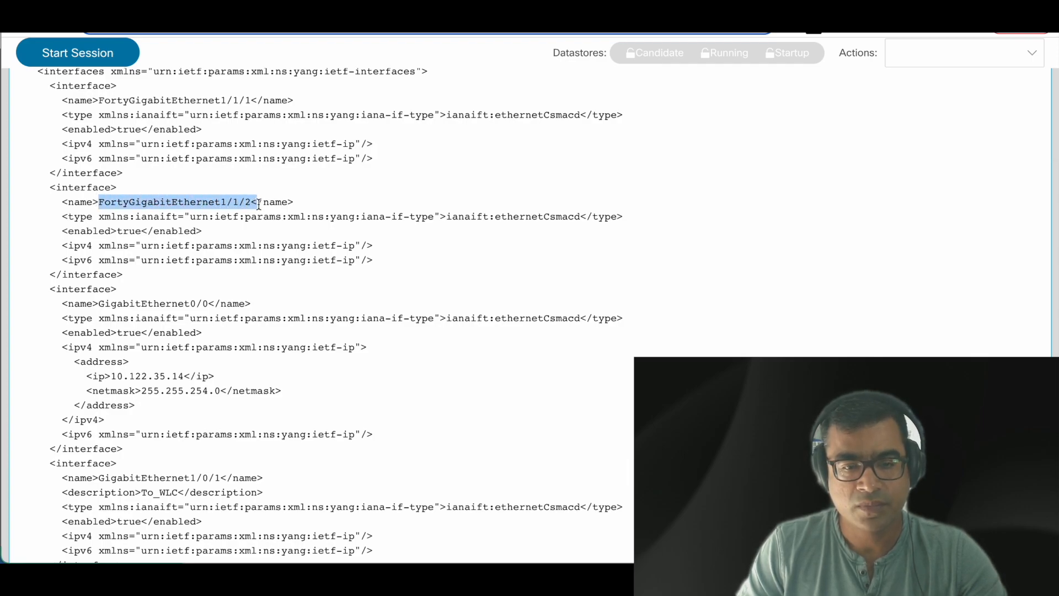
{"action": "scroll", "coordinate": [352, 279], "scroll_direction": "down", "scroll_amount": 5}
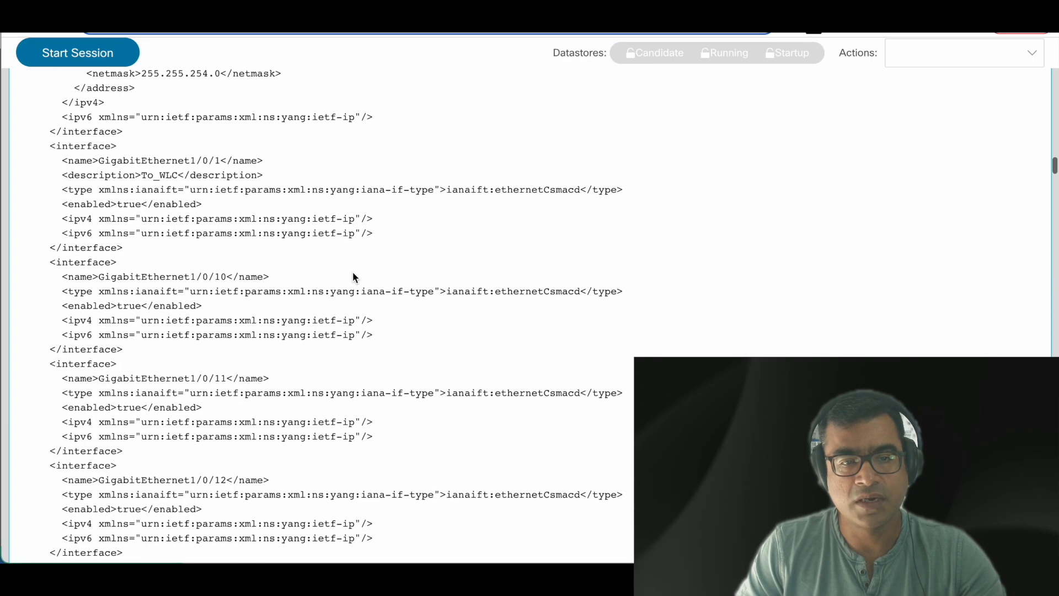
{"action": "scroll", "coordinate": [353, 273], "scroll_direction": "up", "scroll_amount": 1}
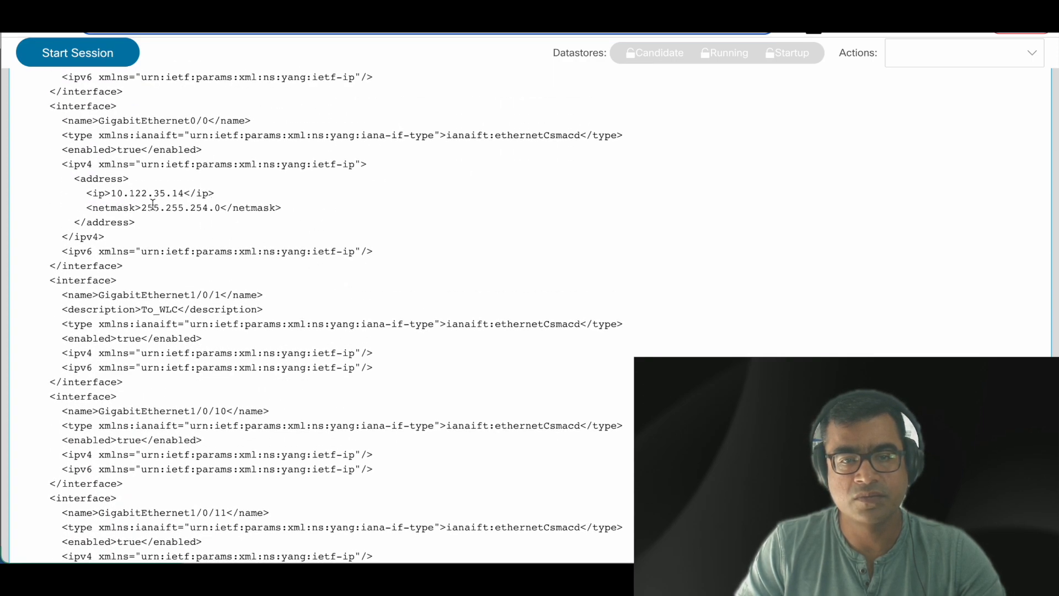
{"action": "left_click_drag", "start_coordinate": [211, 123], "coordinate": [101, 121]}
{"action": "key", "text": "ctrl+c"}
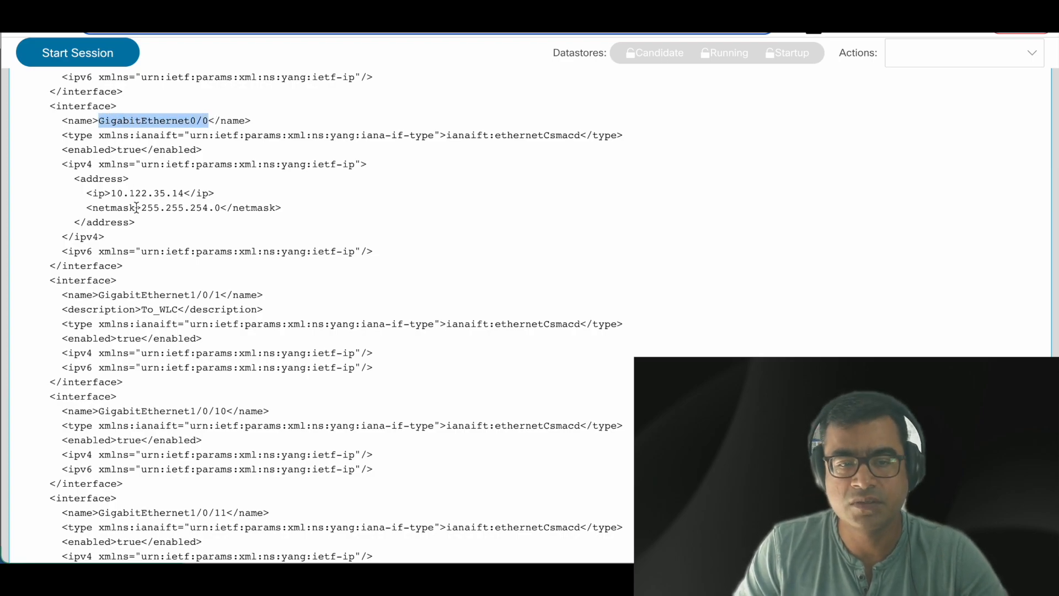
{"action": "scroll", "coordinate": [518, 262], "scroll_direction": "down", "scroll_amount": 10}
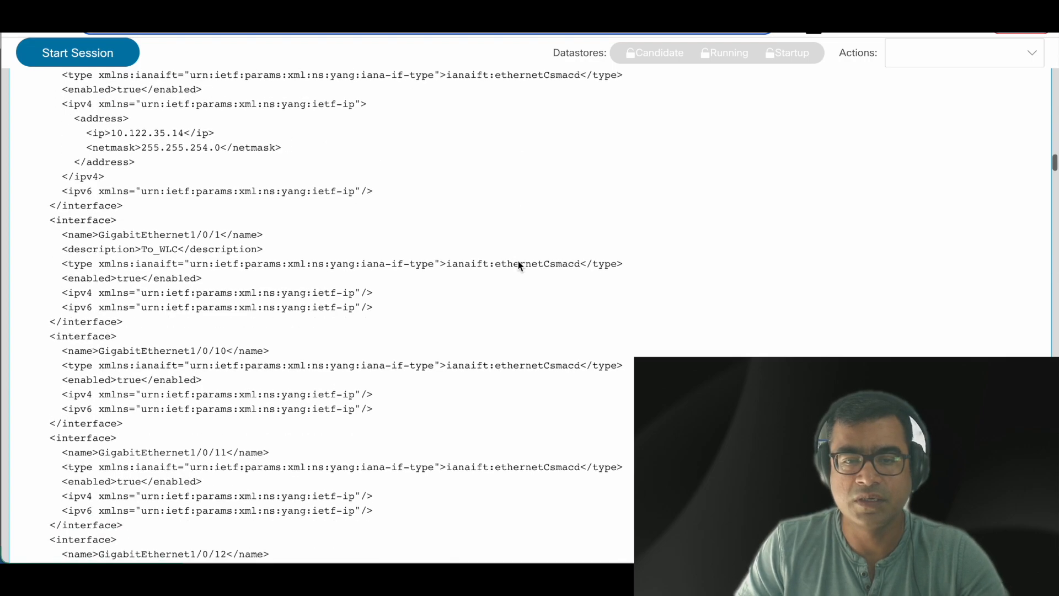
{"action": "scroll", "coordinate": [518, 265], "scroll_direction": "down", "scroll_amount": 1}
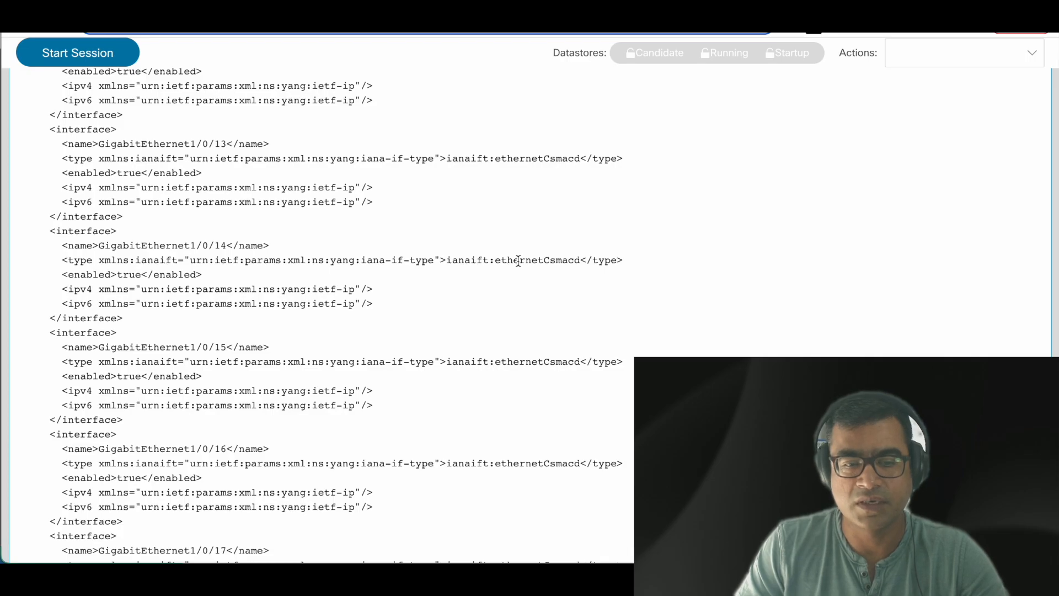
{"action": "scroll", "coordinate": [519, 262], "scroll_direction": "down", "scroll_amount": 20}
{"action": "scroll", "coordinate": [518, 266], "scroll_direction": "down", "scroll_amount": 20}
{"action": "scroll", "coordinate": [518, 266], "scroll_direction": "down", "scroll_amount": 6}
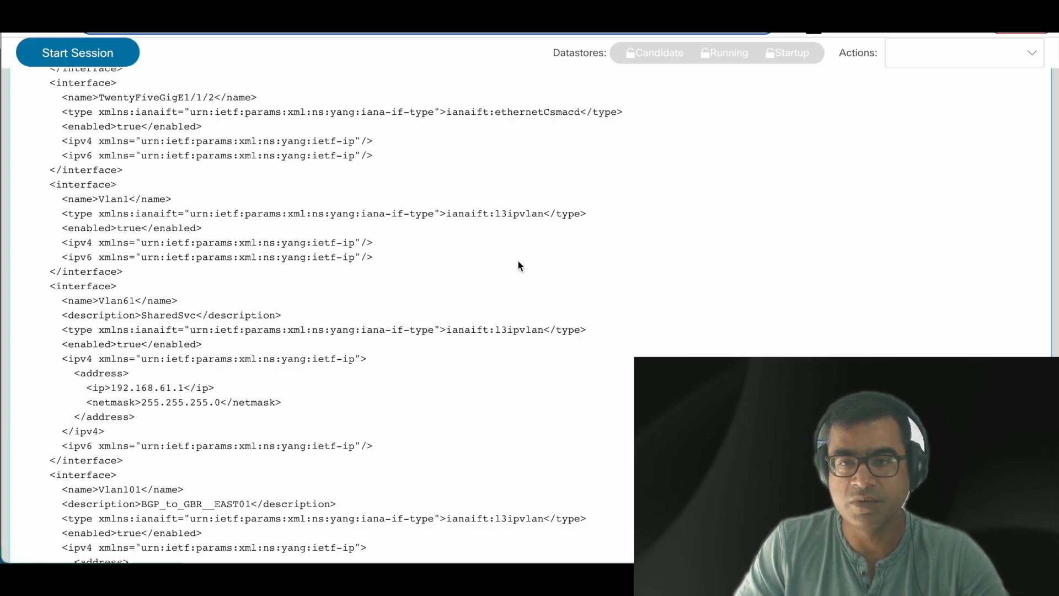
{"action": "scroll", "coordinate": [518, 261], "scroll_direction": "down", "scroll_amount": 20}
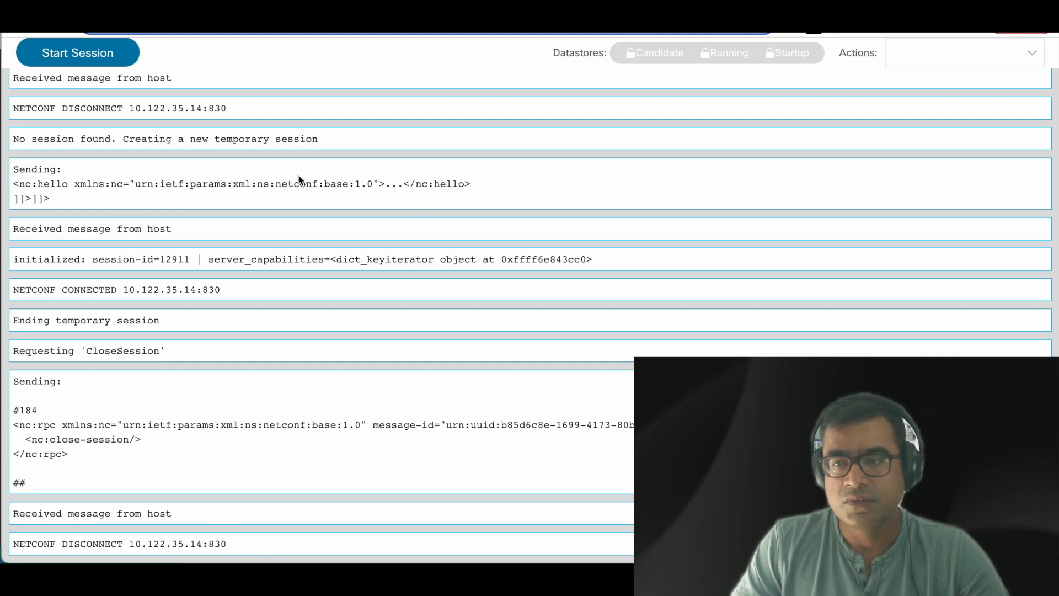
{"action": "scroll", "coordinate": [507, 177], "scroll_direction": "up", "scroll_amount": 20}
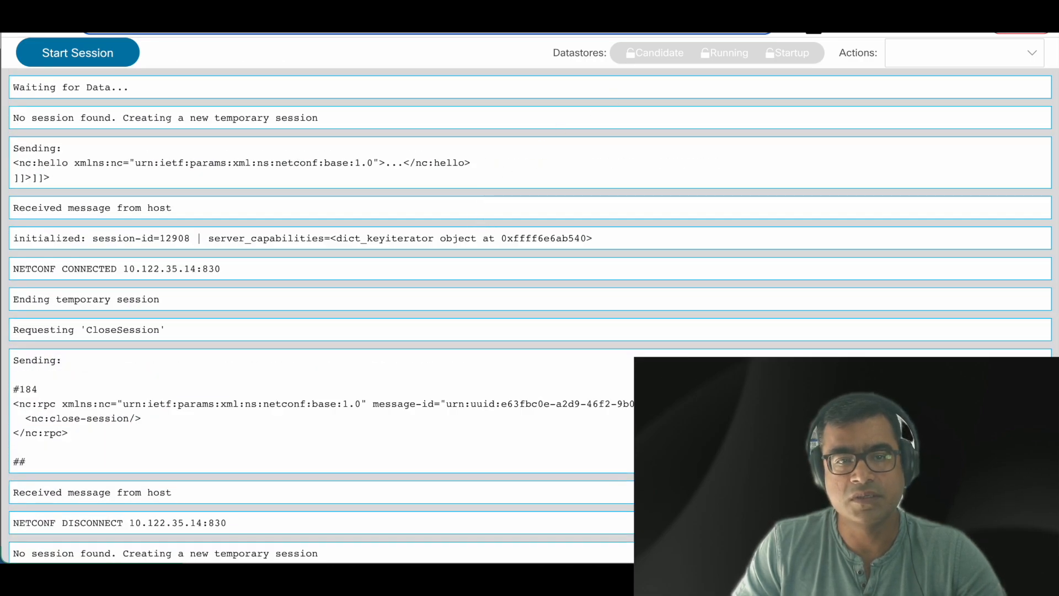
Step: Glance at the agenda slide, then return to the YANG Suite NETCONF page
{"action": "key", "text": "ctrl+Tab"}
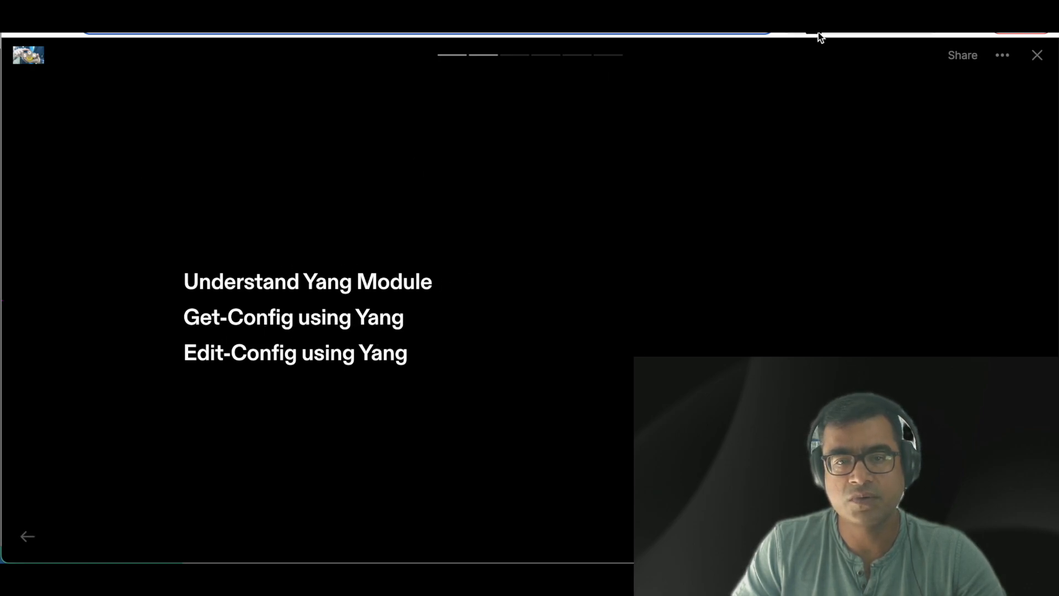
{"action": "left_click", "coordinate": [792, 17]}
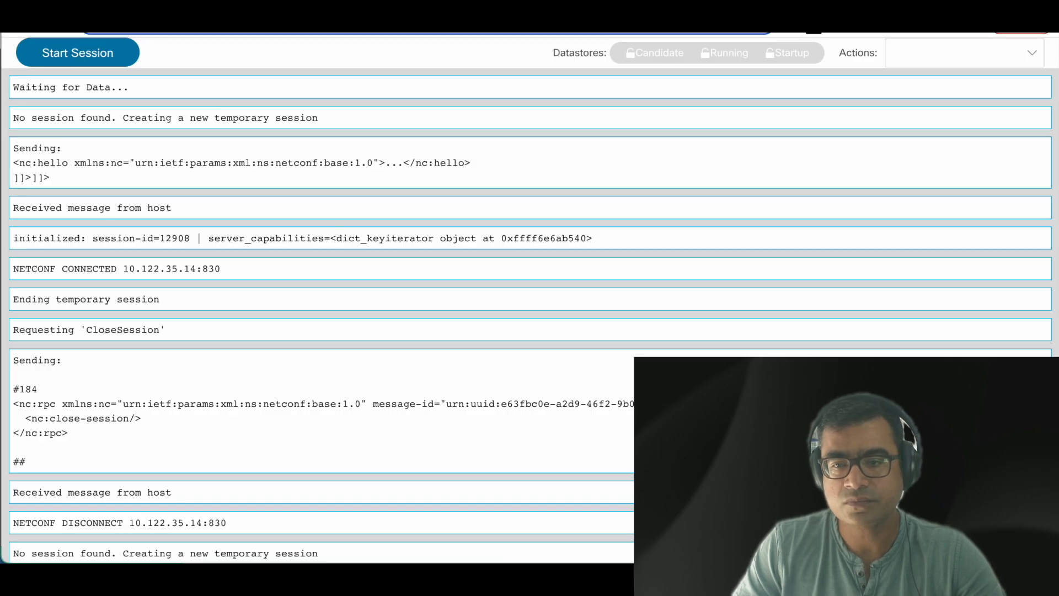
{"action": "left_click", "coordinate": [717, 16]}
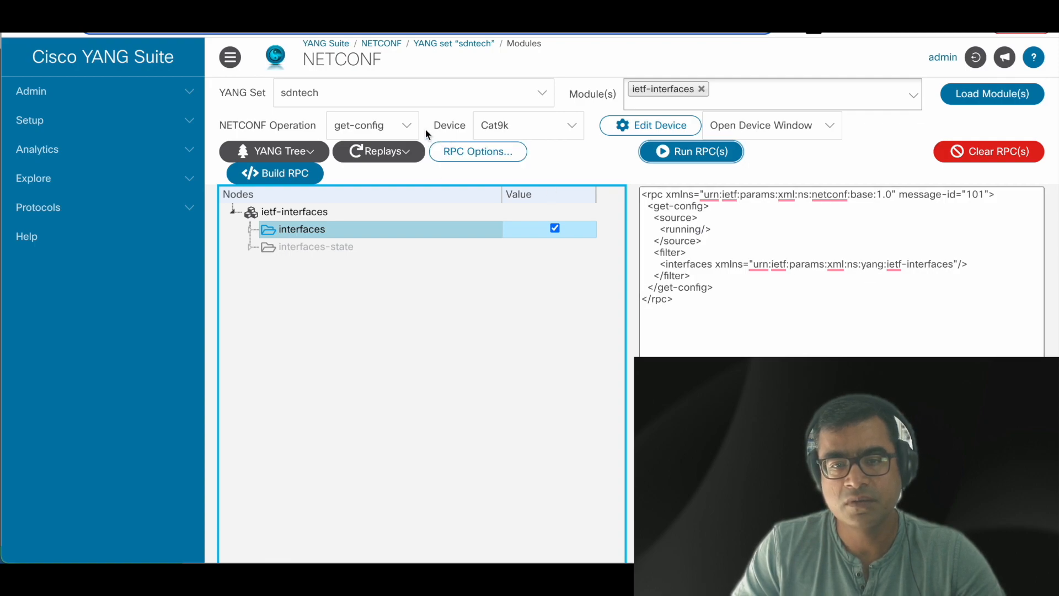
Step: Switch the operation to edit-config, reload ietf-interfaces, and attempt to build the RPC
{"action": "left_click", "coordinate": [402, 126]}
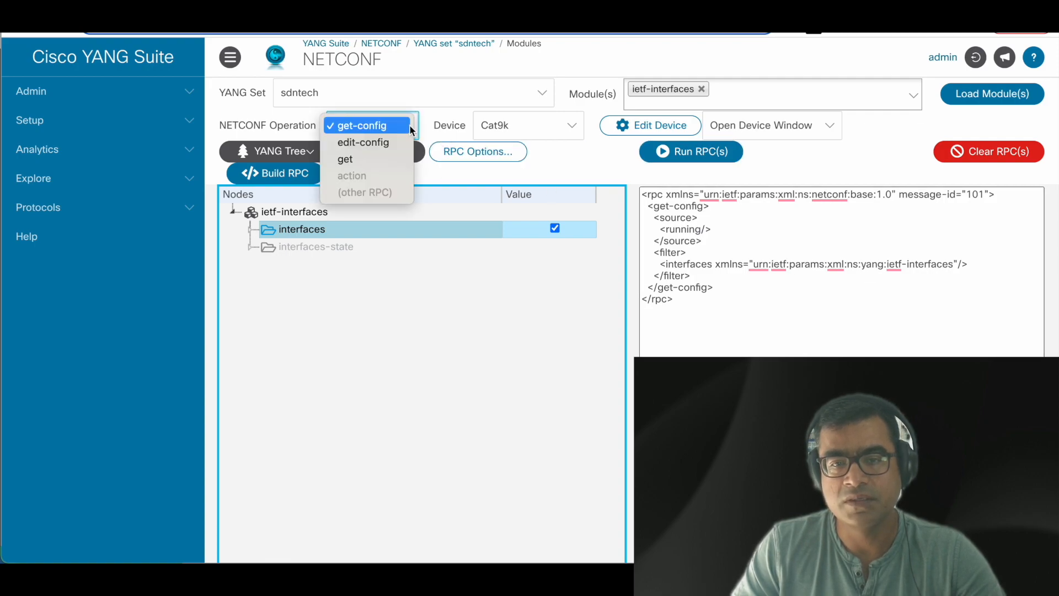
{"action": "left_click", "coordinate": [379, 142]}
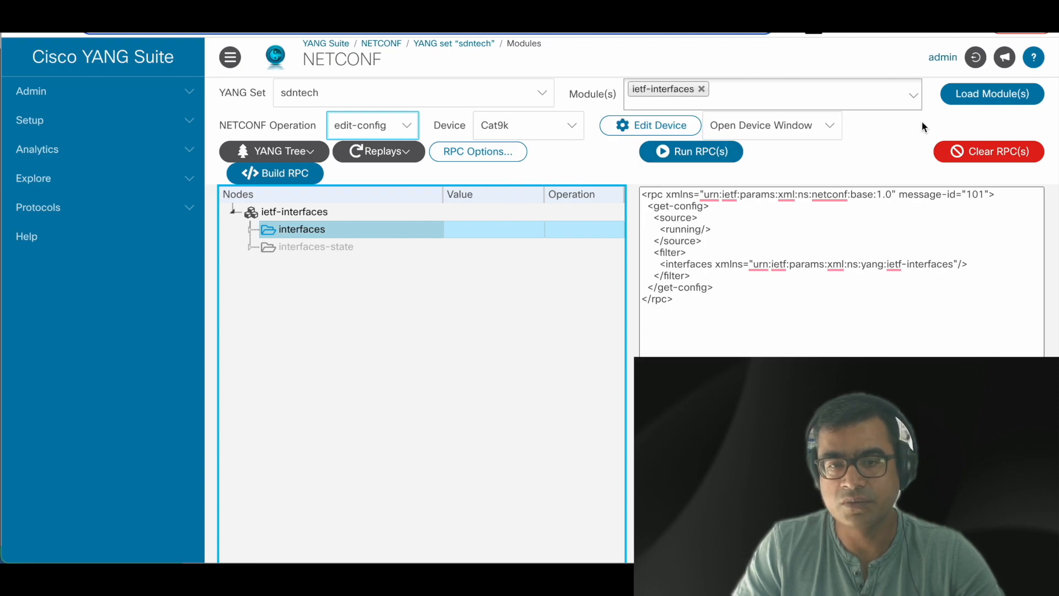
{"action": "left_click", "coordinate": [993, 98]}
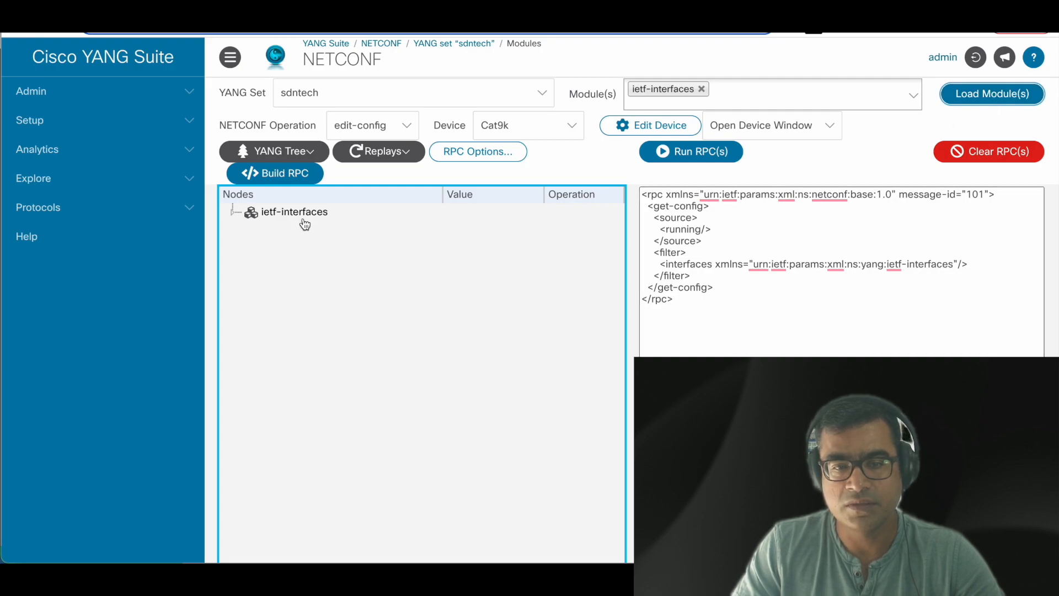
{"action": "left_click", "coordinate": [280, 214]}
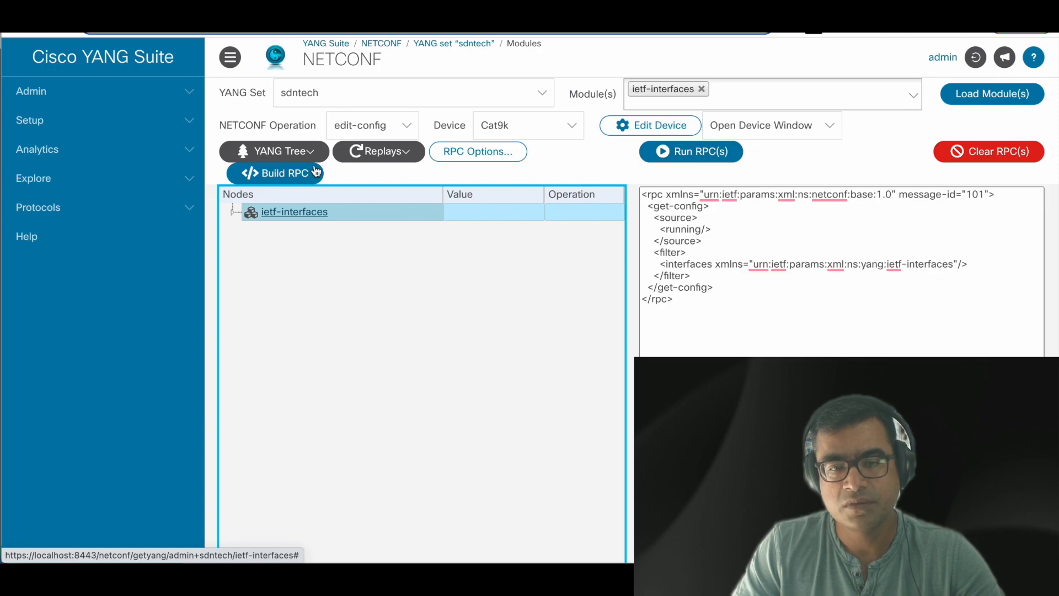
{"action": "left_click", "coordinate": [303, 178]}
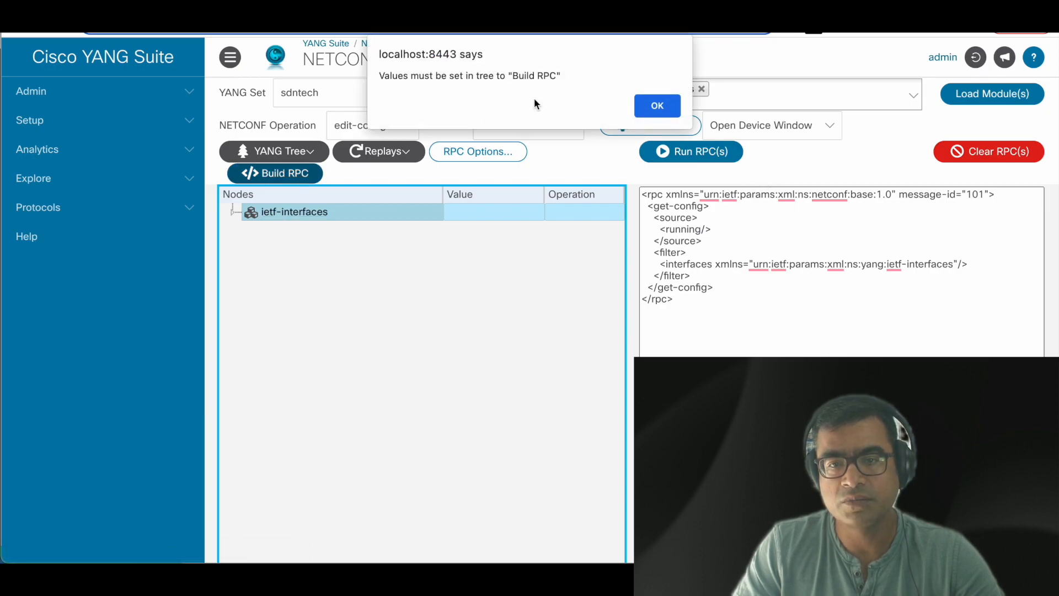
Step: Dismiss the unset-values warning and expand ietf-interfaces > interfaces to the name leaf
{"action": "left_click", "coordinate": [659, 107]}
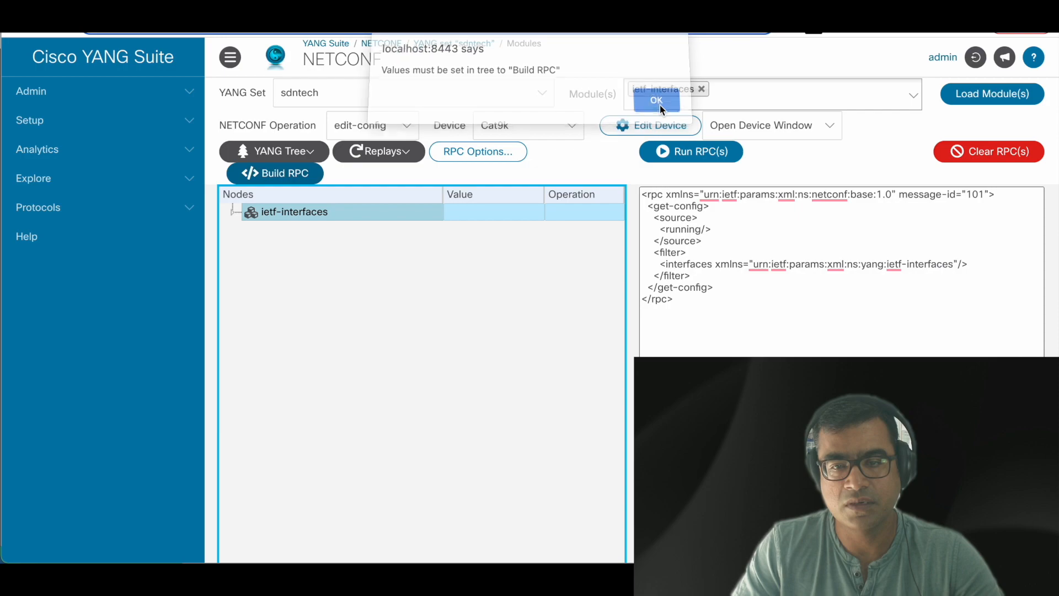
{"action": "double_click", "coordinate": [251, 214]}
{"action": "left_click", "coordinate": [406, 234]}
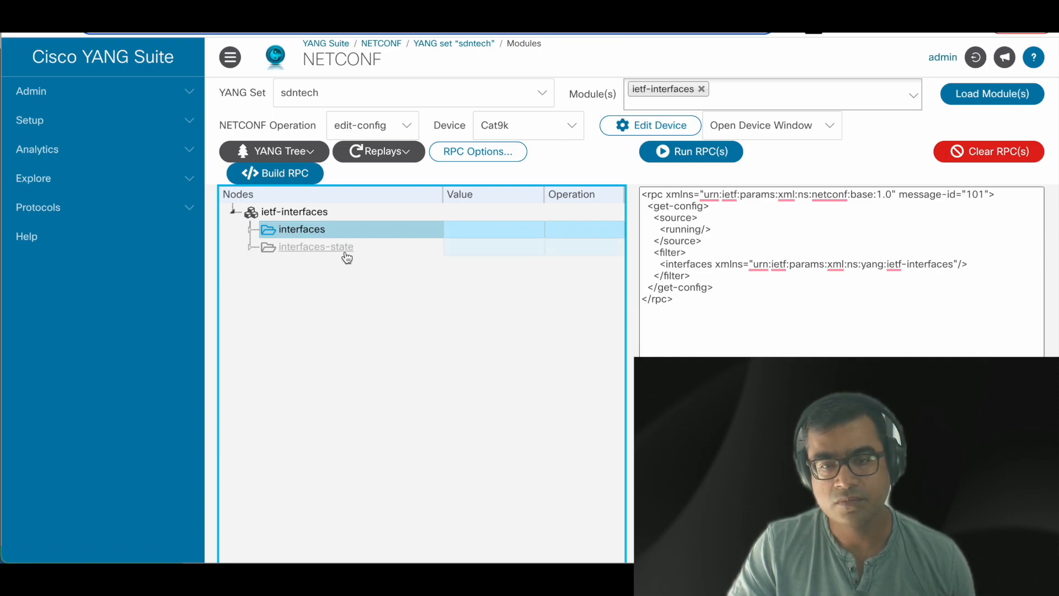
{"action": "double_click", "coordinate": [293, 235]}
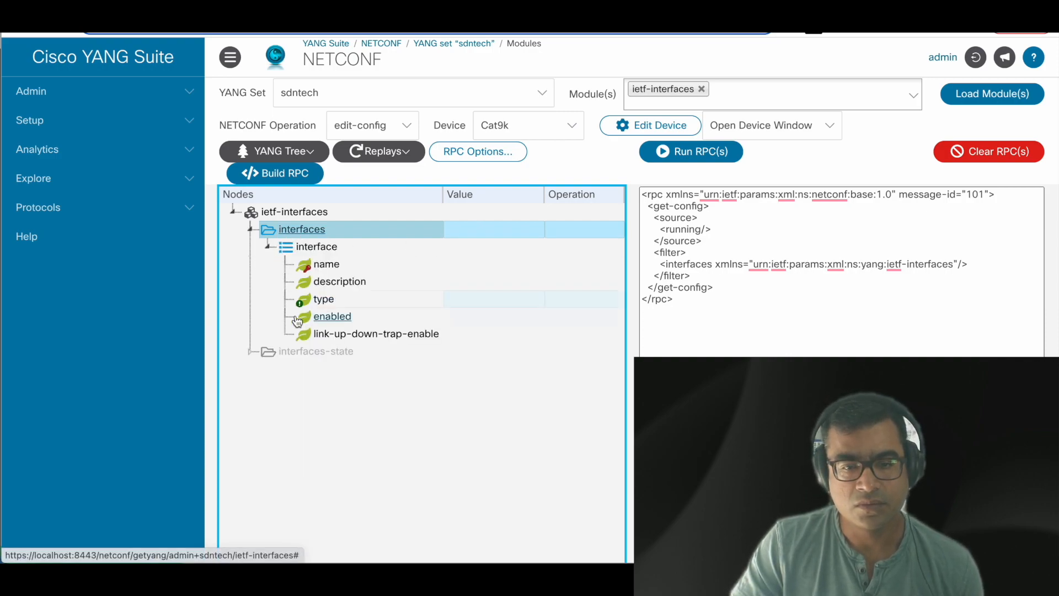
{"action": "left_click", "coordinate": [354, 265]}
Step: Enter GigabitEthernet0/0 as the interface name and sdntech_check-in as its description
{"action": "left_click", "coordinate": [485, 265]}
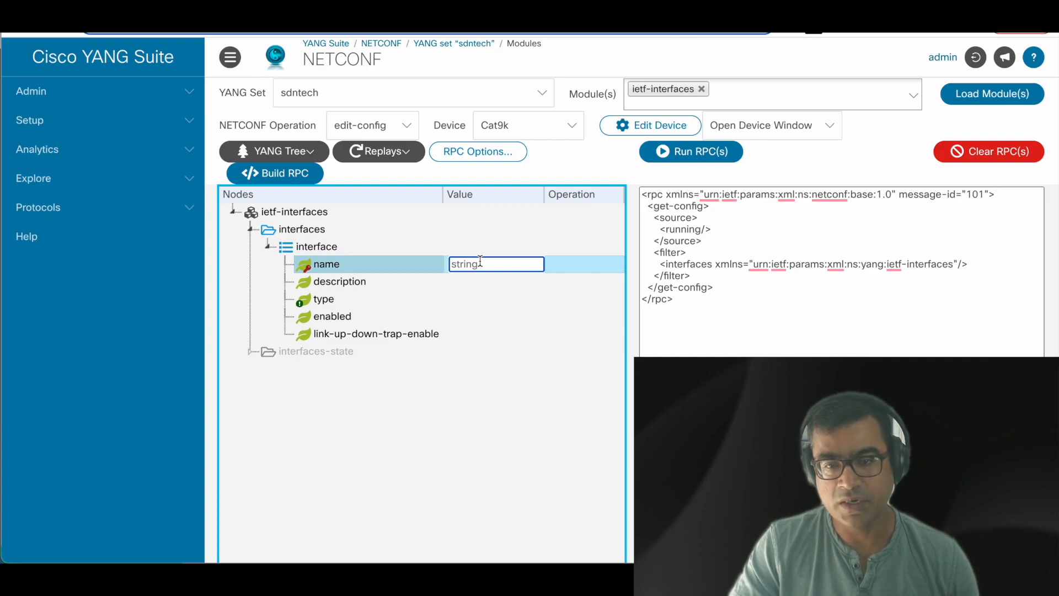
{"action": "key", "text": "ctrl+v"}
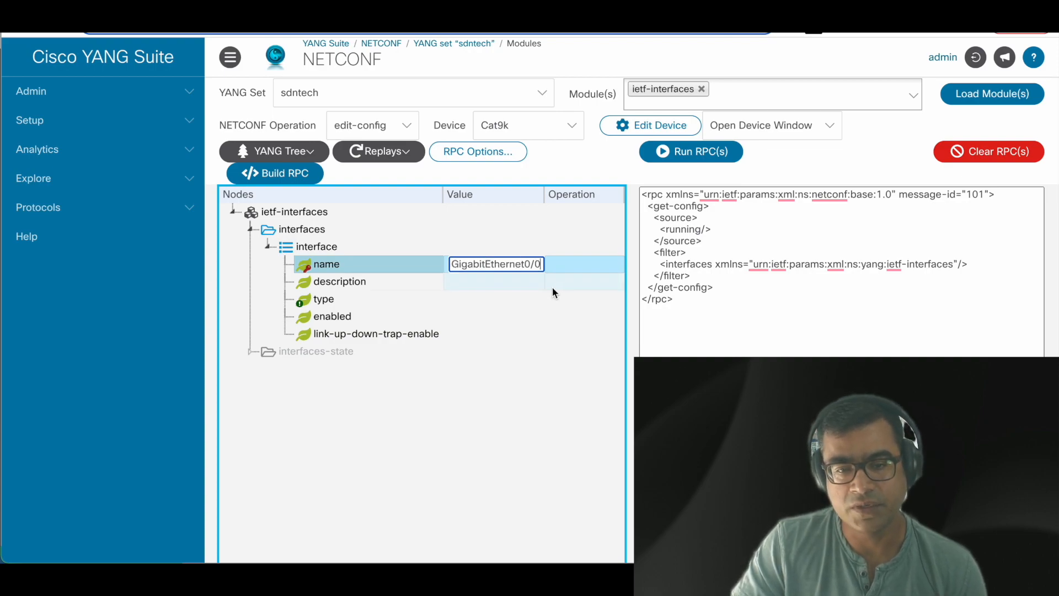
{"action": "left_click", "coordinate": [488, 283]}
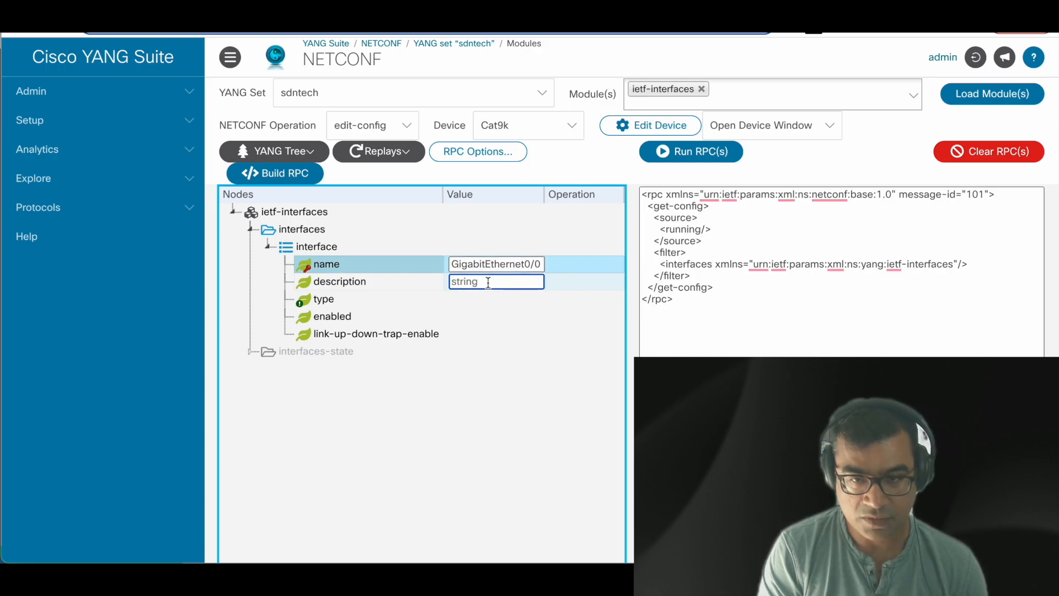
{"action": "type", "text": "Sd"}
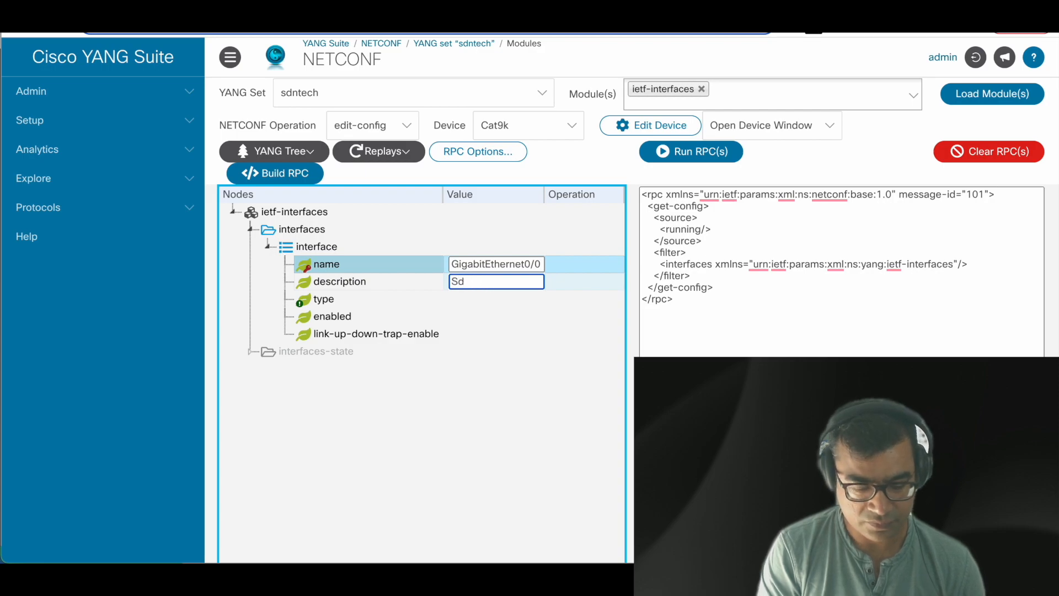
{"action": "key", "text": "BackSpace"}
{"action": "type", "text": "sdn"}
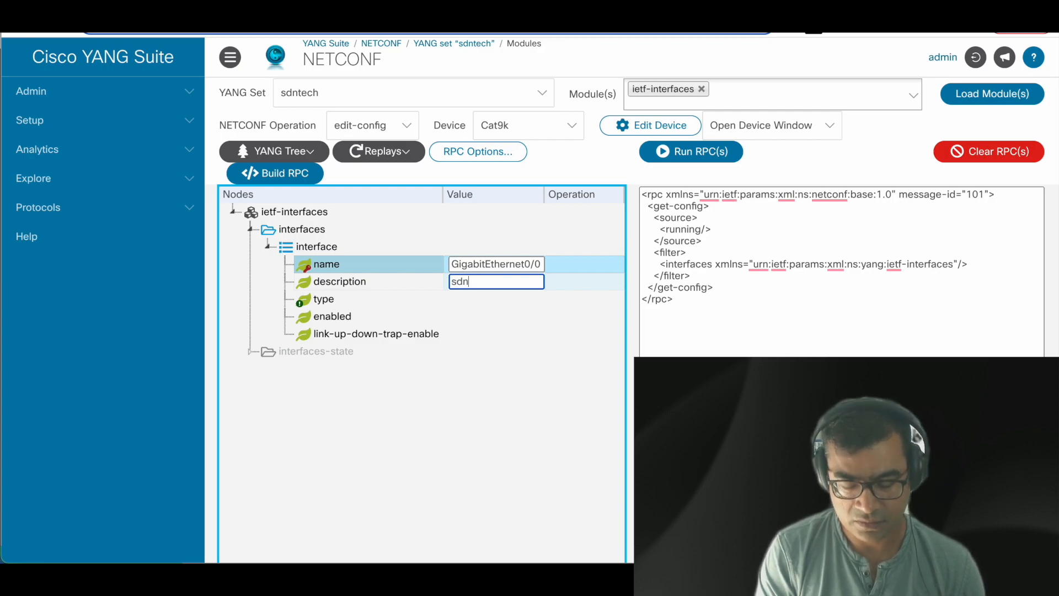
{"action": "type", "text": "tech_"}
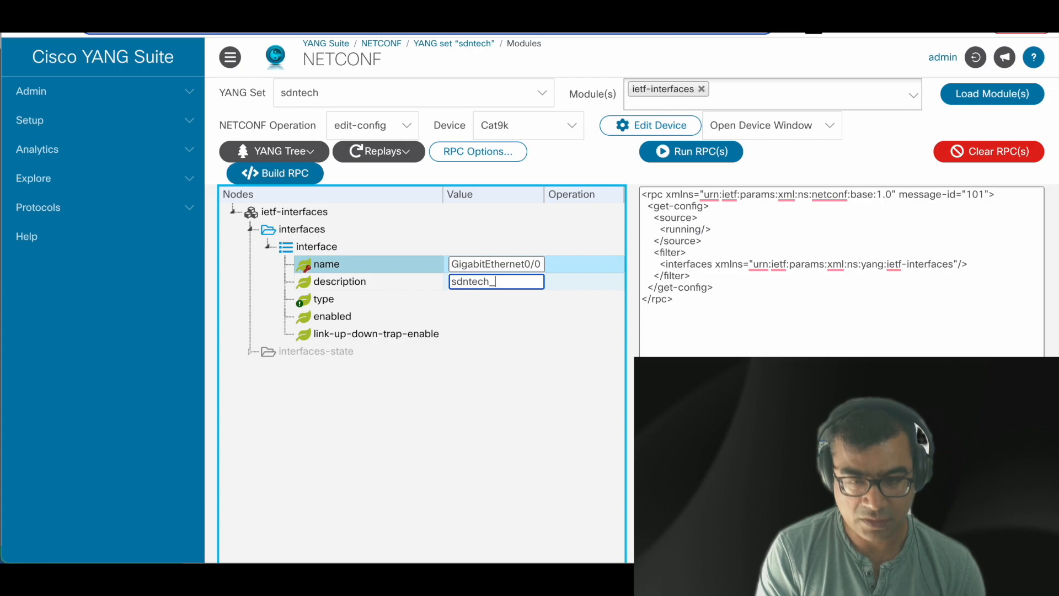
{"action": "type", "text": "check-in"}
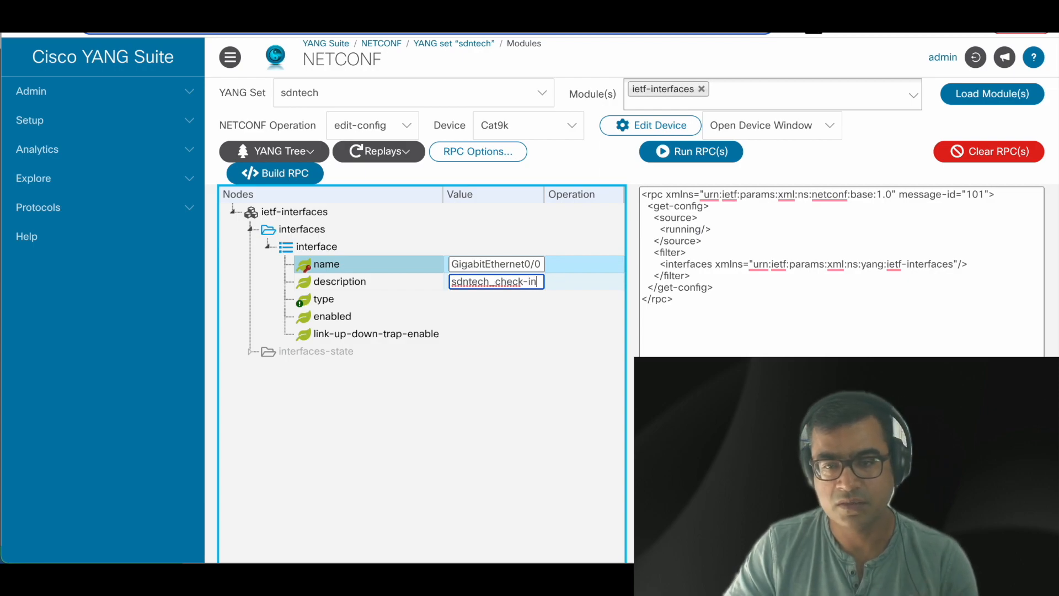
{"action": "left_click", "coordinate": [594, 269]}
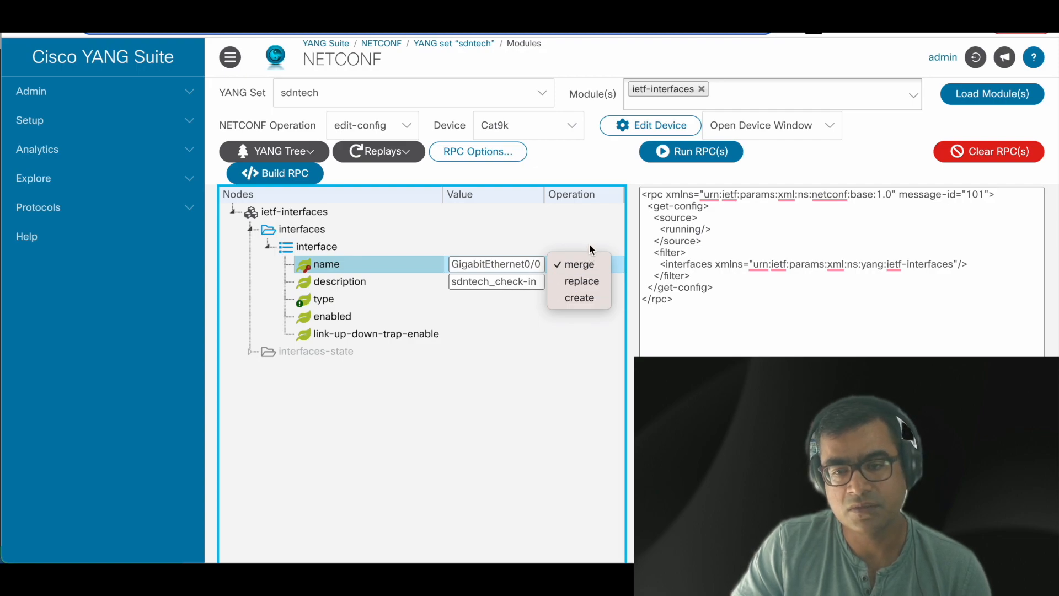
Step: Set the name leaf's operation to create and run the pending get-config on Cat9k
{"action": "left_click", "coordinate": [545, 362]}
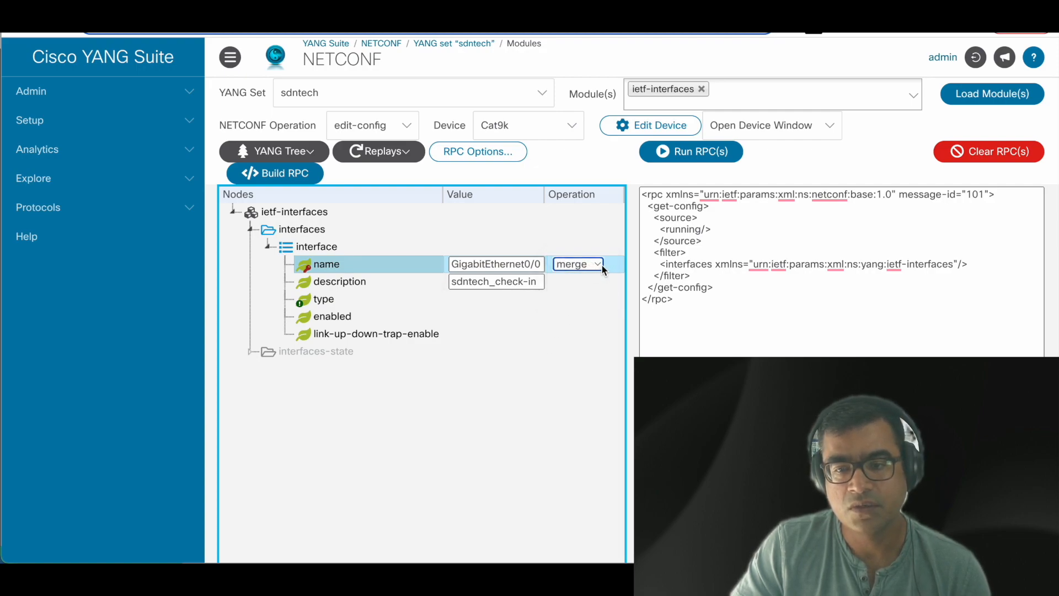
{"action": "left_click", "coordinate": [601, 265]}
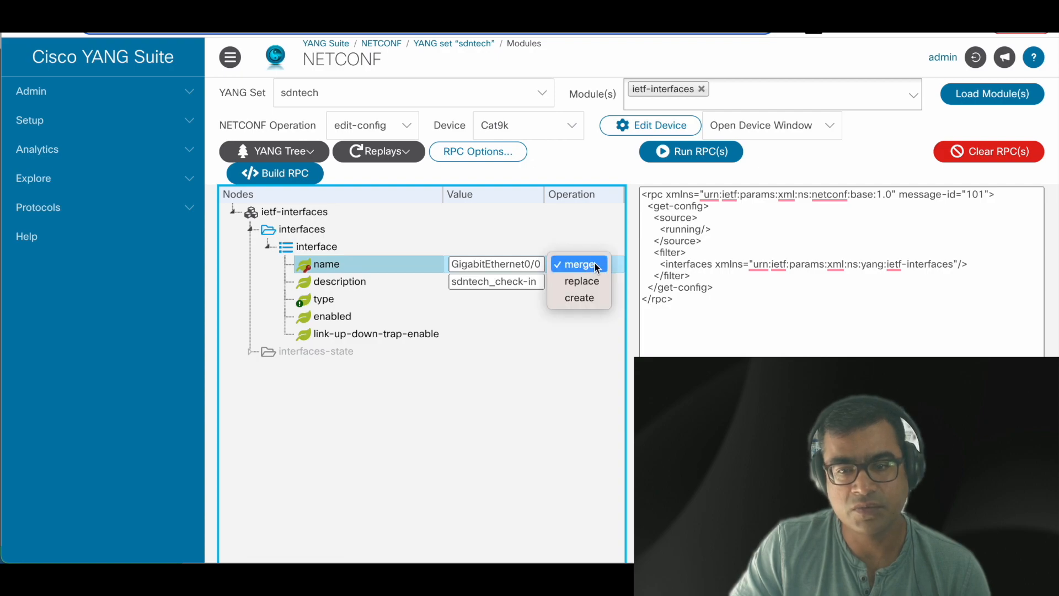
{"action": "left_click", "coordinate": [583, 298]}
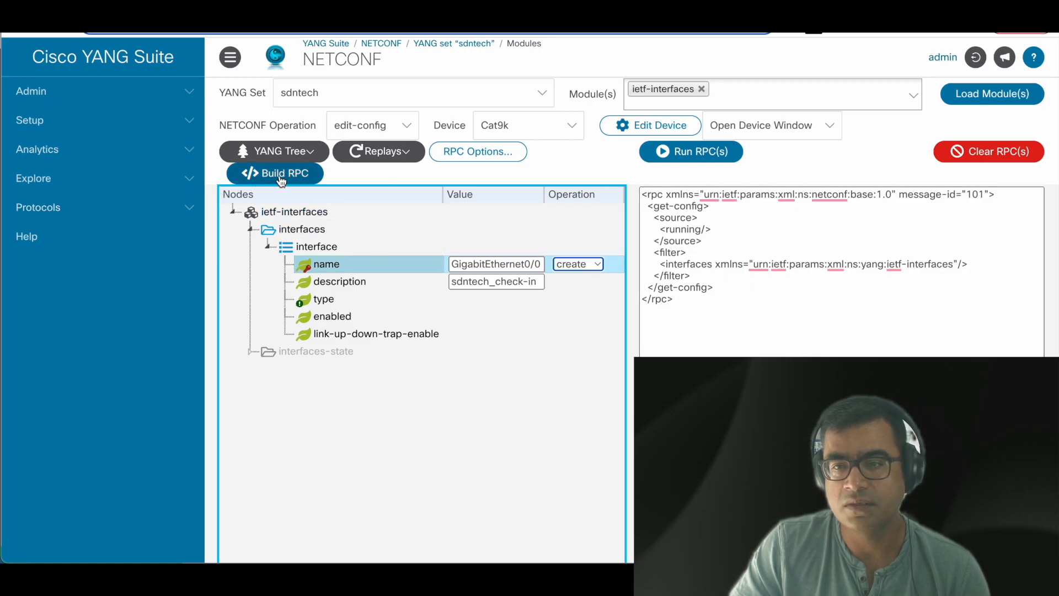
{"action": "left_click", "coordinate": [704, 155]}
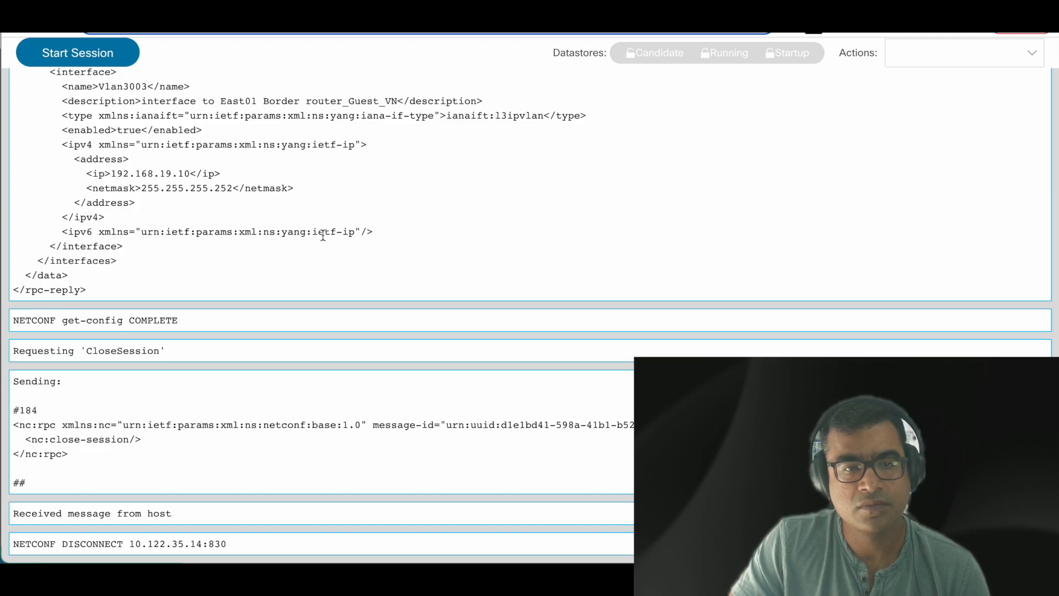
Step: Scroll through the get-config reply listing the device's interfaces, then return to the NETCONF builder
{"action": "scroll", "coordinate": [323, 234], "scroll_direction": "up", "scroll_amount": 15}
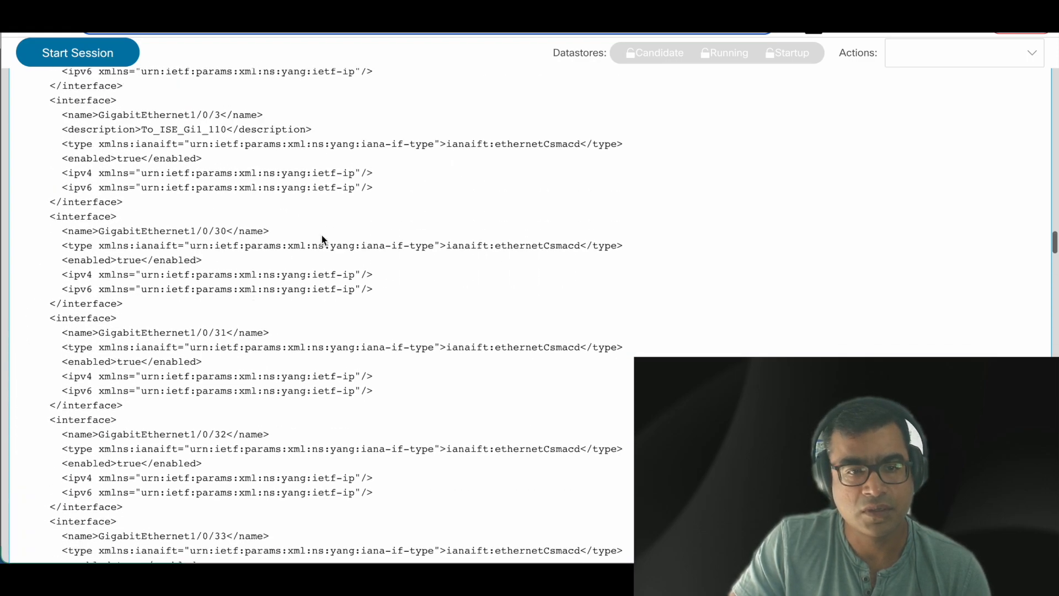
{"action": "scroll", "coordinate": [322, 235], "scroll_direction": "up", "scroll_amount": 15}
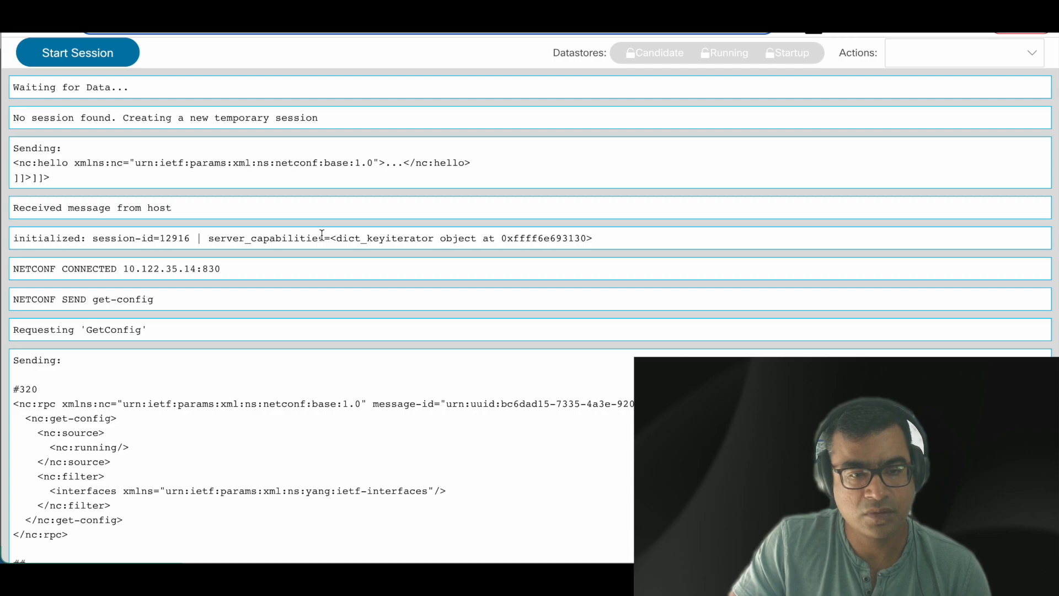
{"action": "scroll", "coordinate": [160, 326], "scroll_direction": "down", "scroll_amount": 4}
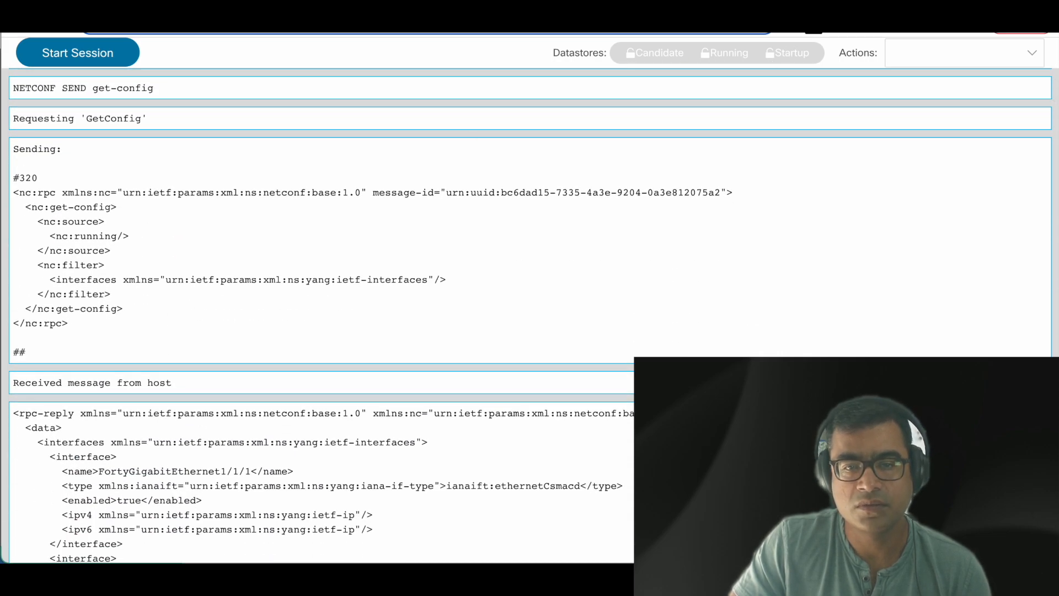
{"action": "left_click", "coordinate": [679, 6]}
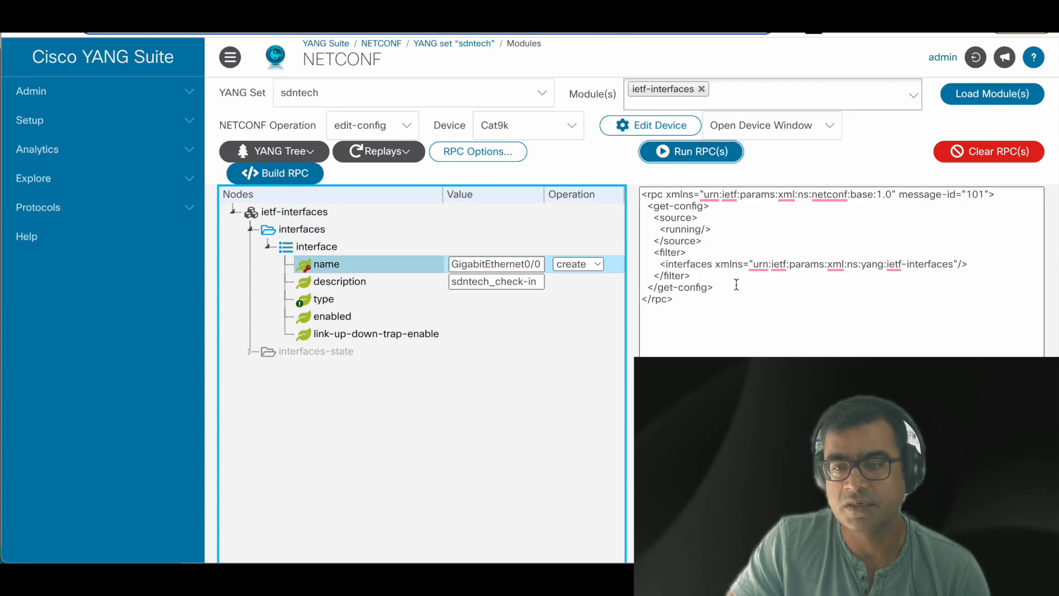
Step: Select the existing RPC text and build an edit-config request targeting the running datastore
{"action": "left_click_drag", "start_coordinate": [692, 299], "coordinate": [631, 188]}
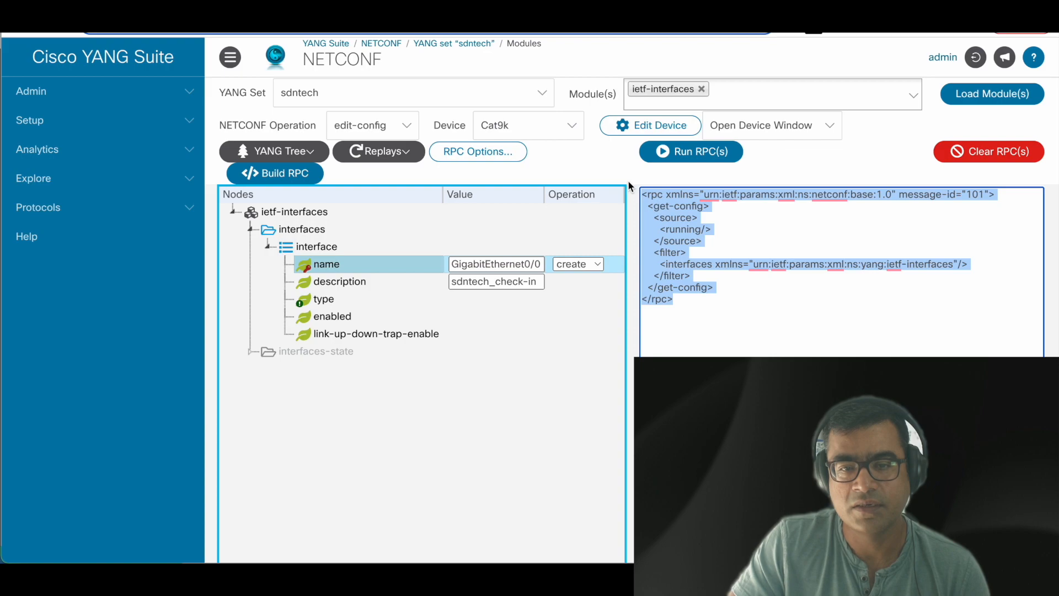
{"action": "left_click", "coordinate": [283, 178]}
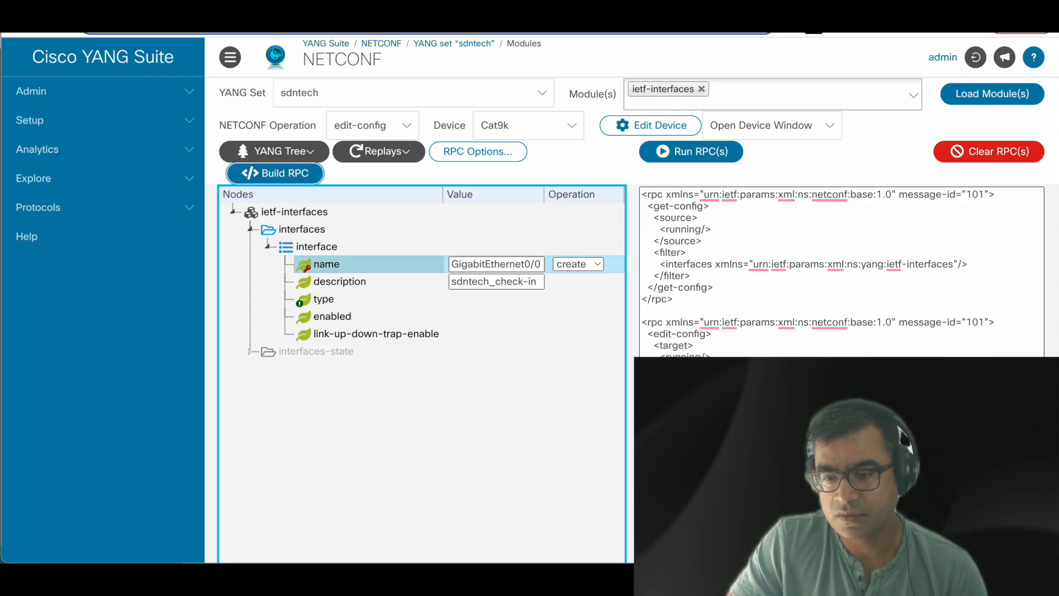
{"action": "left_click", "coordinate": [842, 309]}
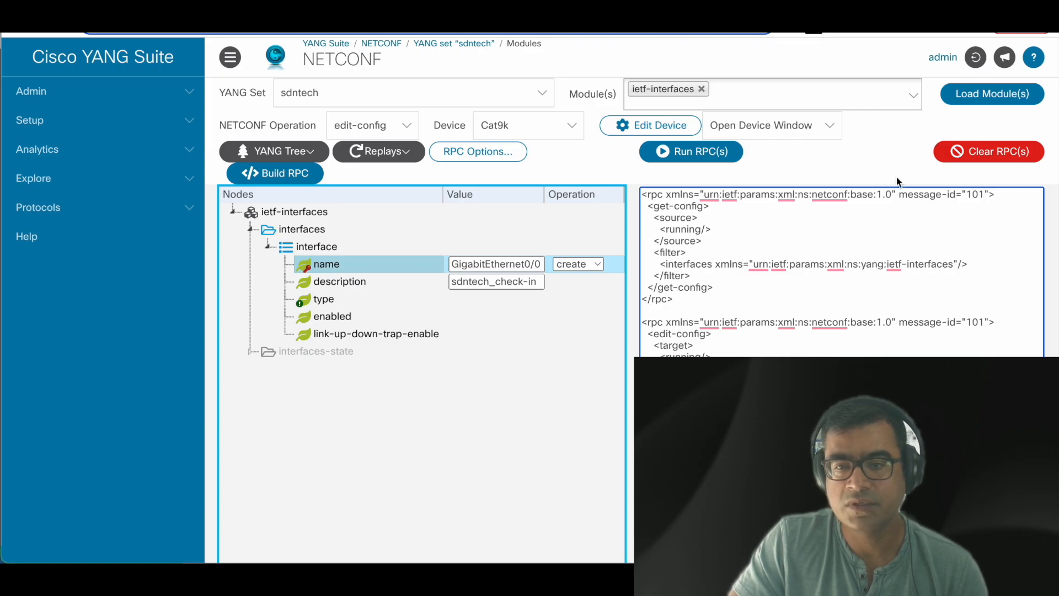
Step: Clear the RPC pane, switch the name leaf back to merge, and rebuild the edit-config for sdntech_check-in
{"action": "left_click", "coordinate": [1019, 155]}
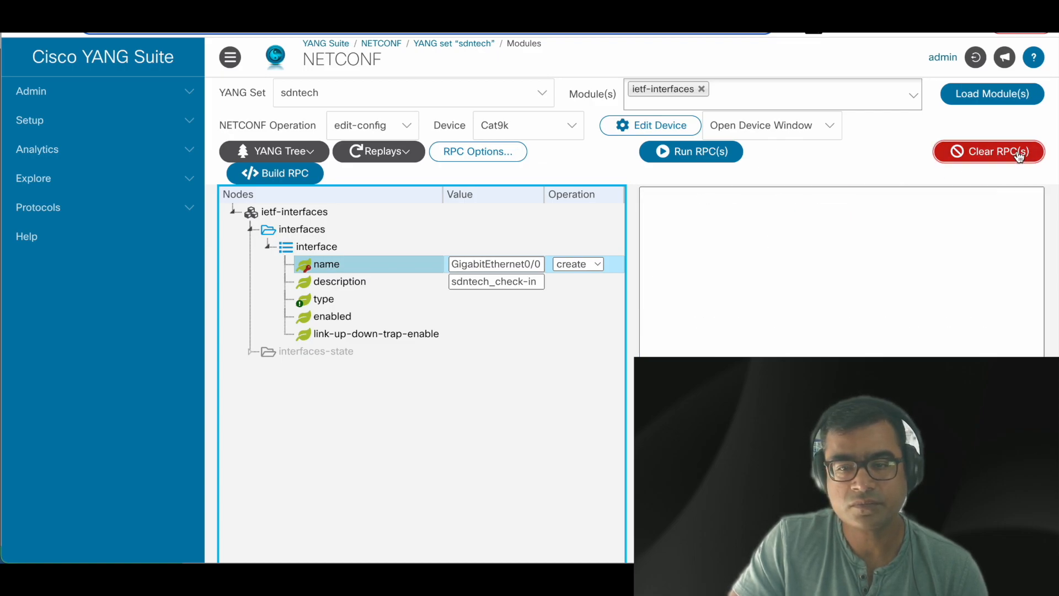
{"action": "left_click", "coordinate": [599, 264]}
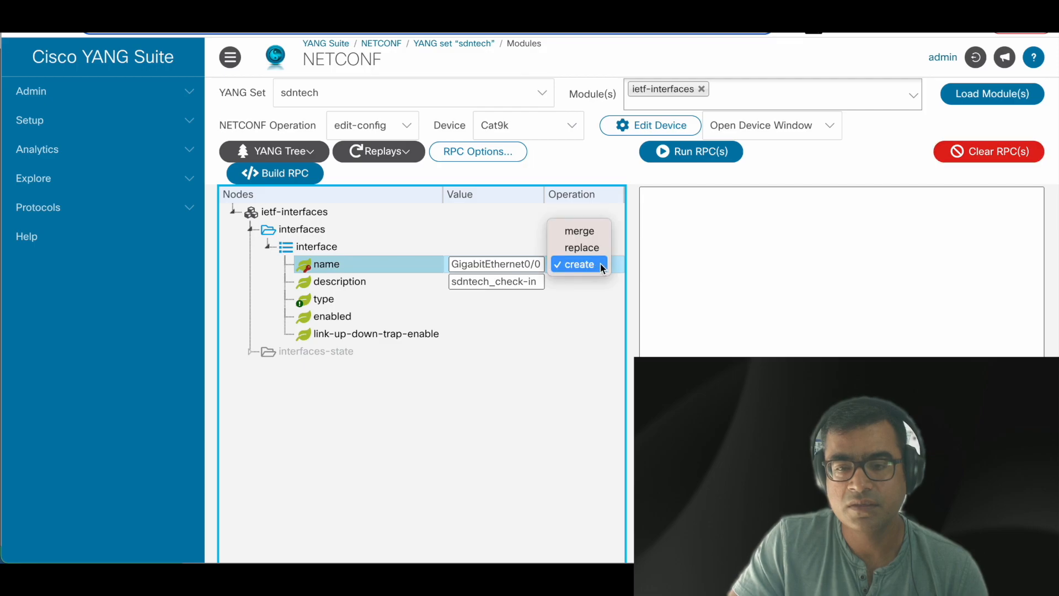
{"action": "left_click", "coordinate": [599, 231]}
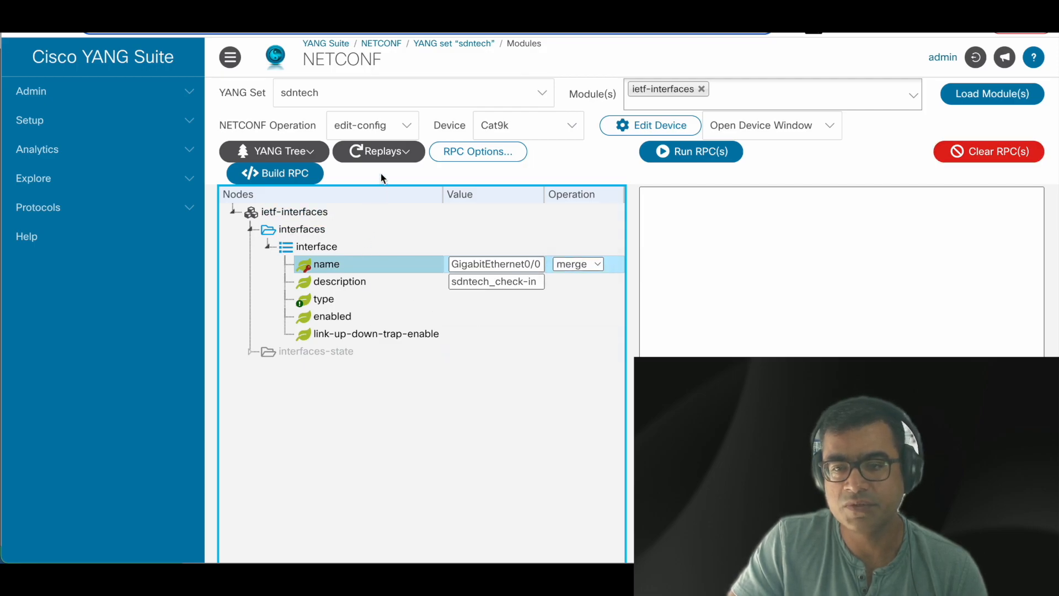
{"action": "left_click", "coordinate": [279, 173]}
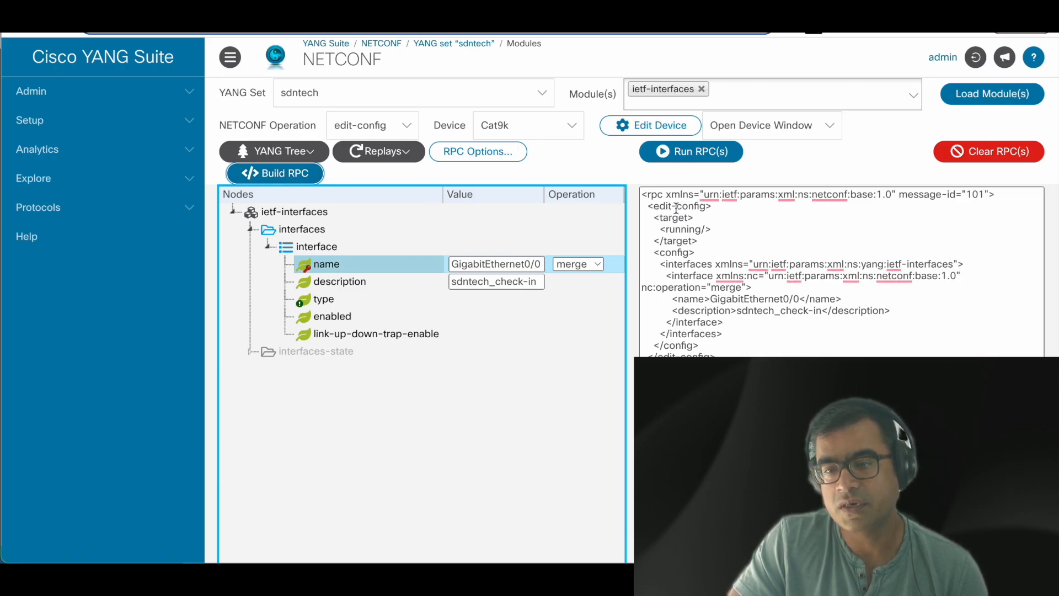
{"action": "left_click_drag", "start_coordinate": [711, 229], "coordinate": [654, 229]}
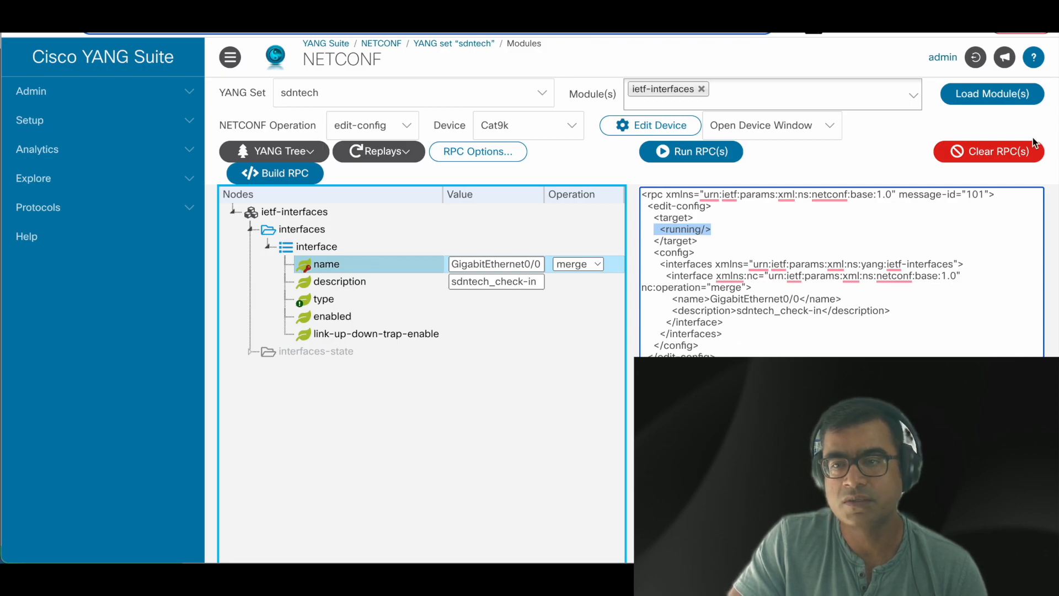
Step: Run the edit-config merge on Cat9k, check the ok reply, and return to the builder
{"action": "left_click", "coordinate": [708, 156]}
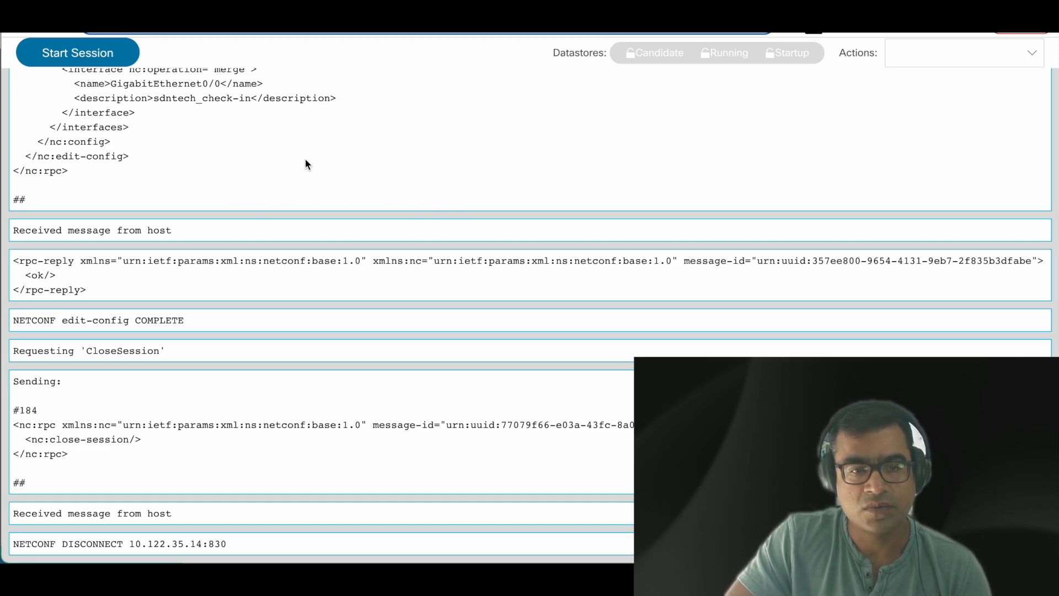
{"action": "scroll", "coordinate": [312, 160], "scroll_direction": "up", "scroll_amount": 1}
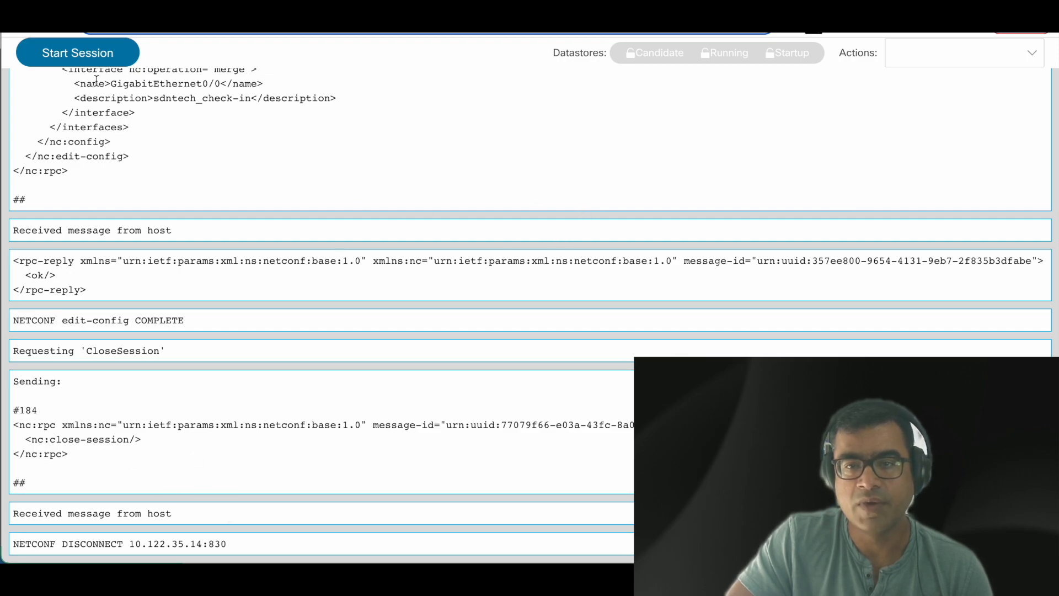
{"action": "left_click", "coordinate": [166, 11]}
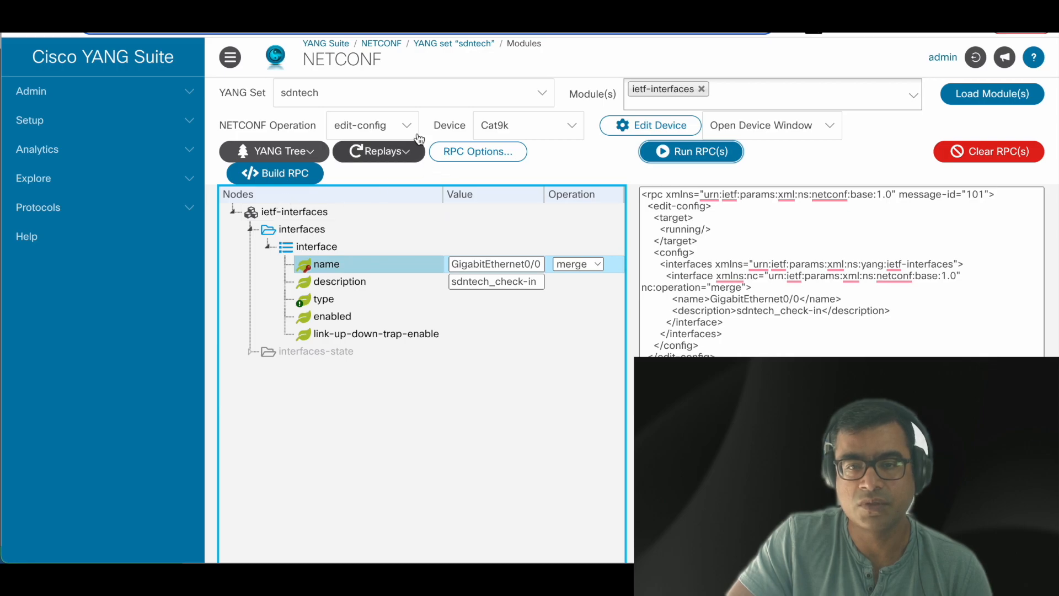
Step: Switch the NETCONF operation to get-config, clear the old RPC, and rebuild it filtered on GigabitEthernet0/0
{"action": "left_click", "coordinate": [402, 125]}
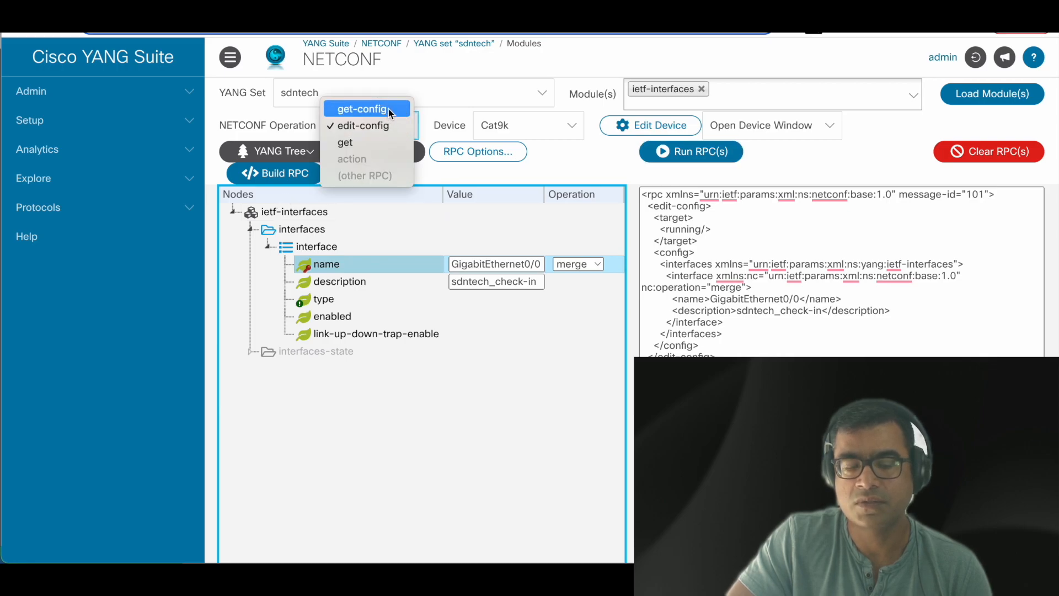
{"action": "left_click", "coordinate": [388, 108]}
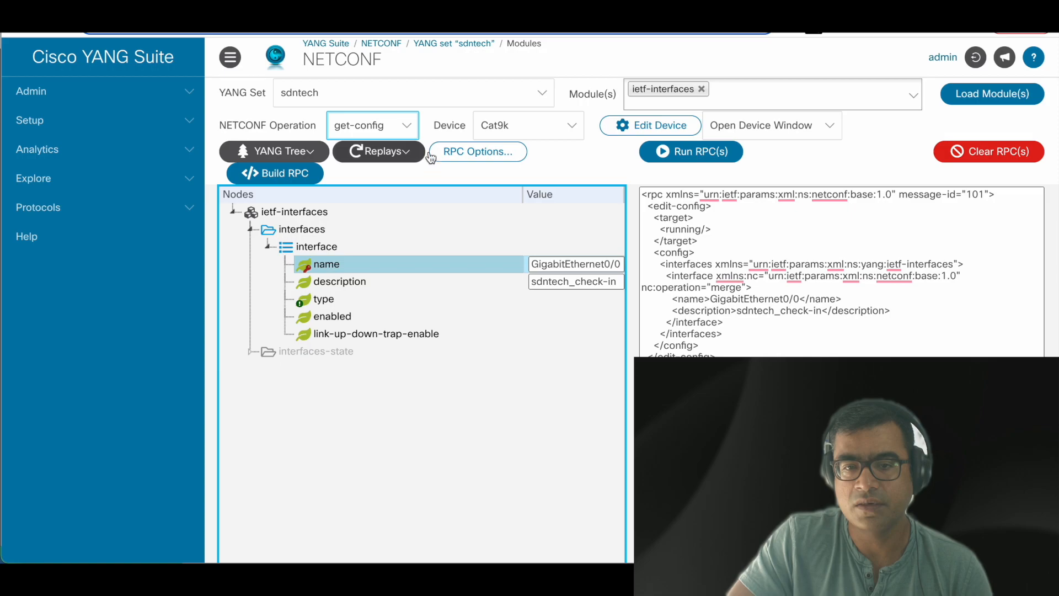
{"action": "left_click", "coordinate": [1007, 157]}
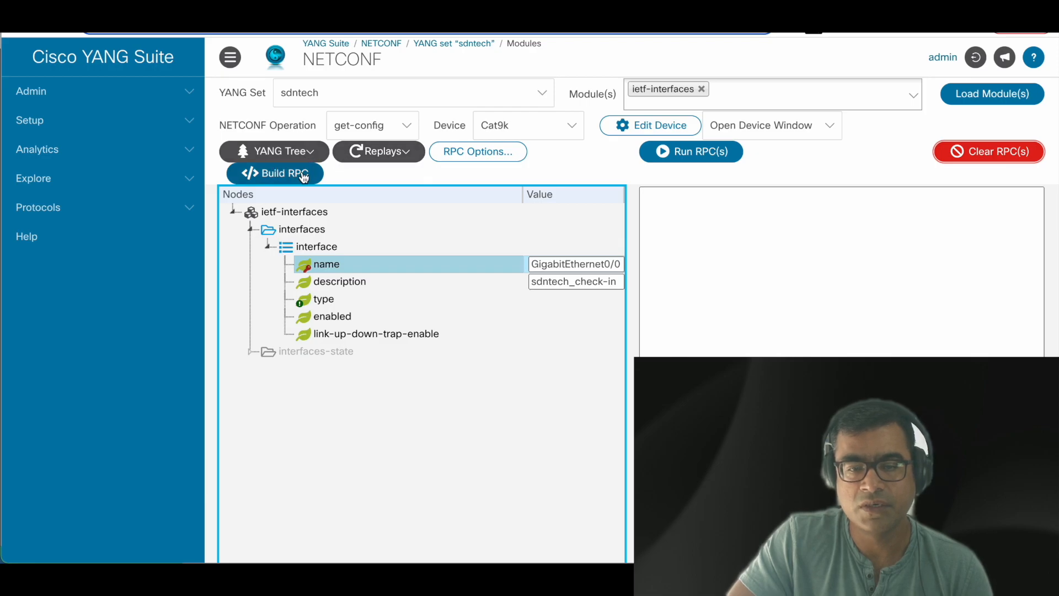
{"action": "left_click", "coordinate": [273, 179]}
{"action": "left_click", "coordinate": [669, 279]}
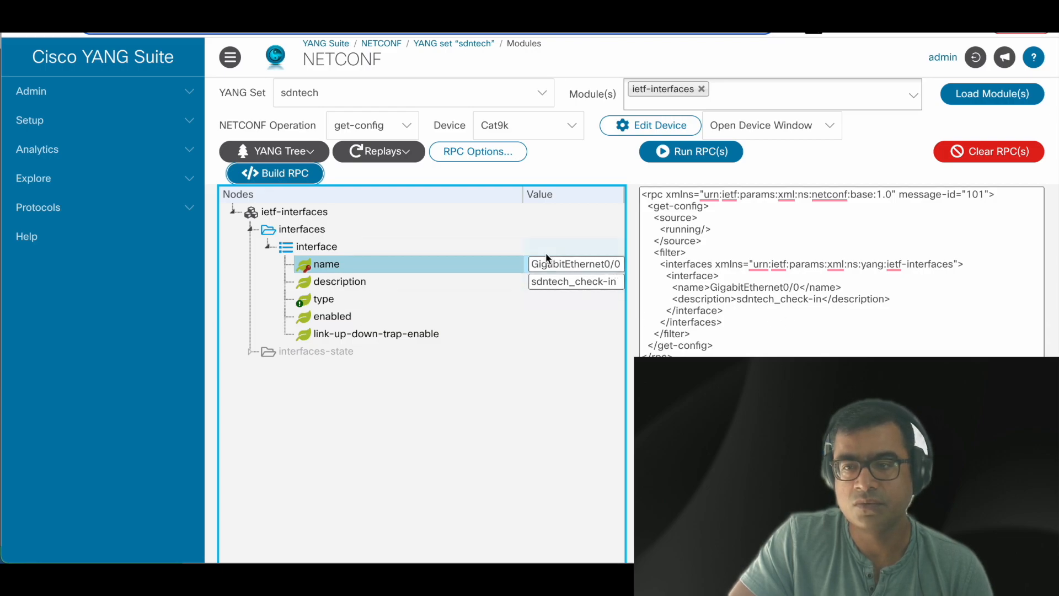
Step: Reload the ietf-interfaces module with cleared values, dismiss the unset-values warning, and clear the RPC pane
{"action": "left_click", "coordinate": [988, 94]}
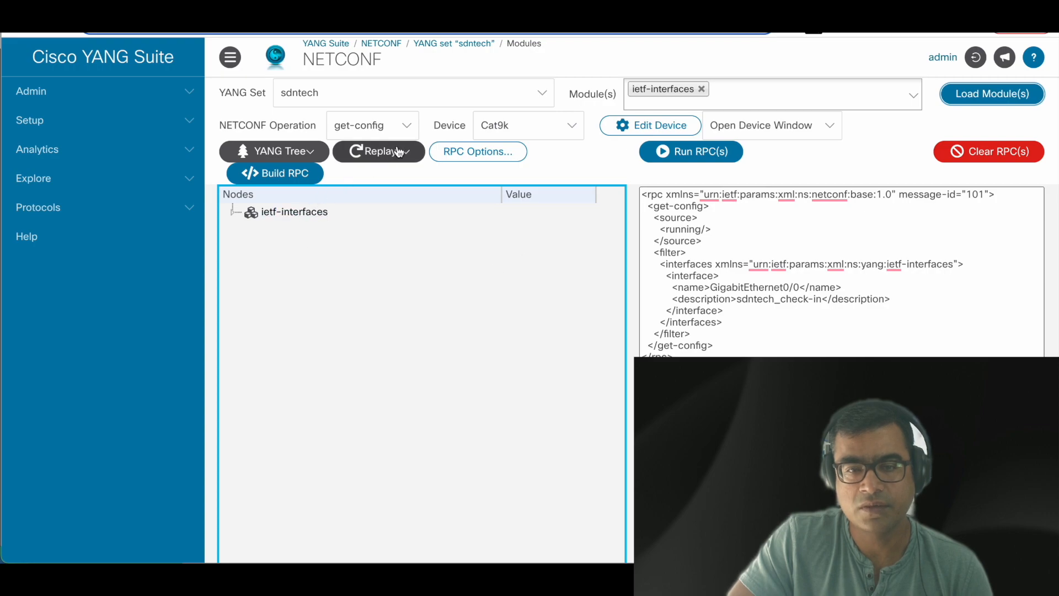
{"action": "left_click", "coordinate": [276, 172]}
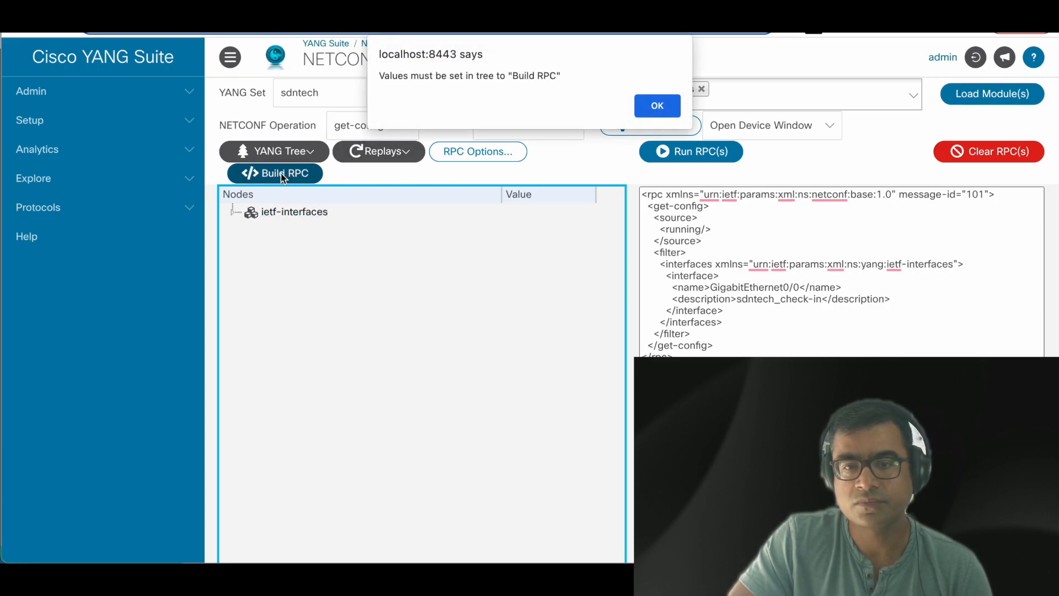
{"action": "left_click", "coordinate": [656, 106]}
{"action": "left_click", "coordinate": [291, 219]}
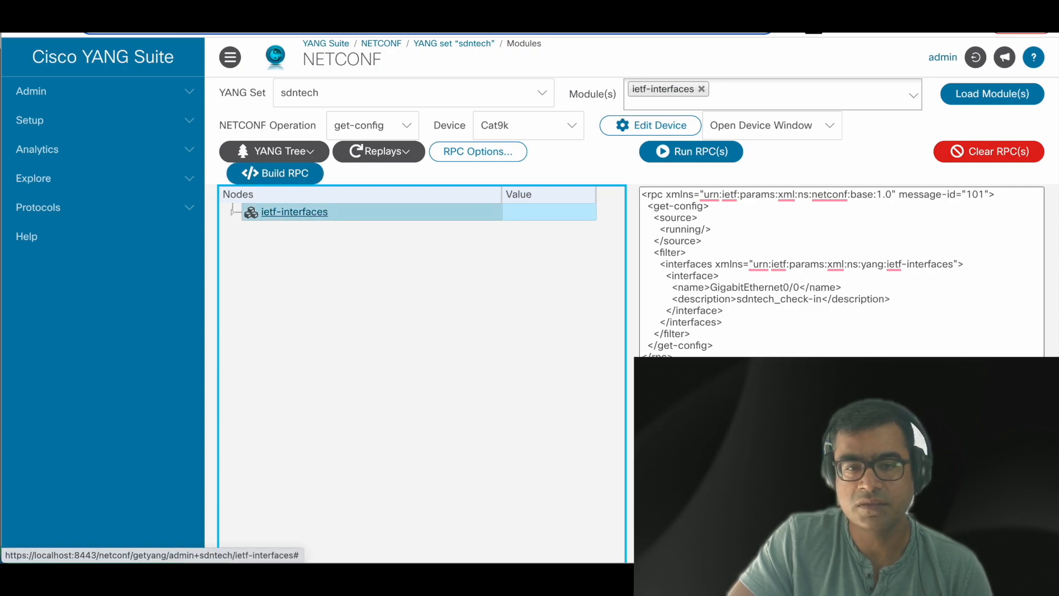
{"action": "left_click", "coordinate": [999, 163]}
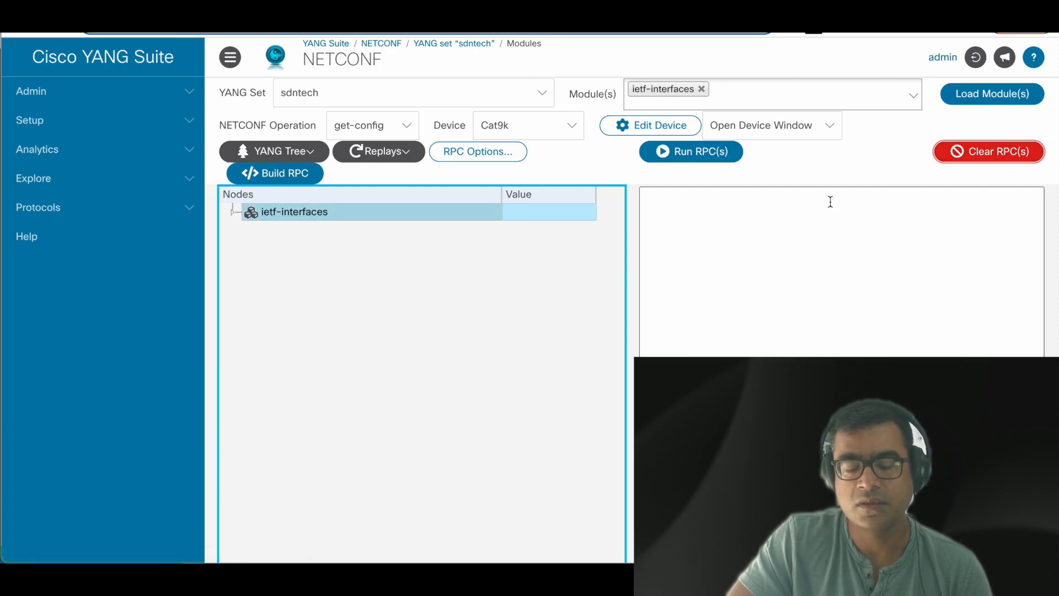
Step: Mark the whole interfaces container, build its get-config RPC, and send it to Cat9k
{"action": "double_click", "coordinate": [312, 218]}
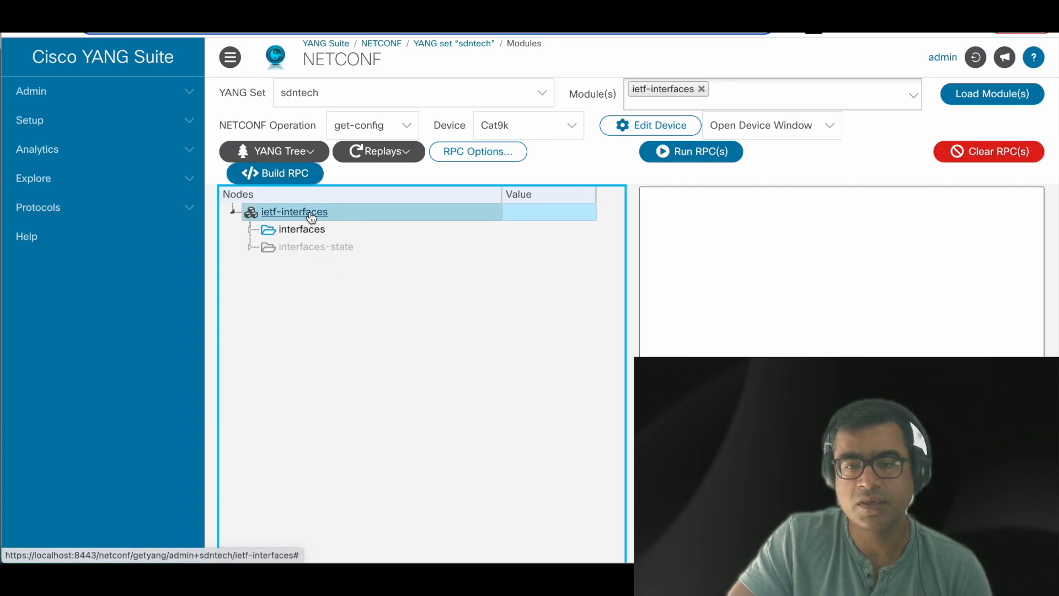
{"action": "left_click", "coordinate": [369, 231]}
{"action": "left_click", "coordinate": [544, 229]}
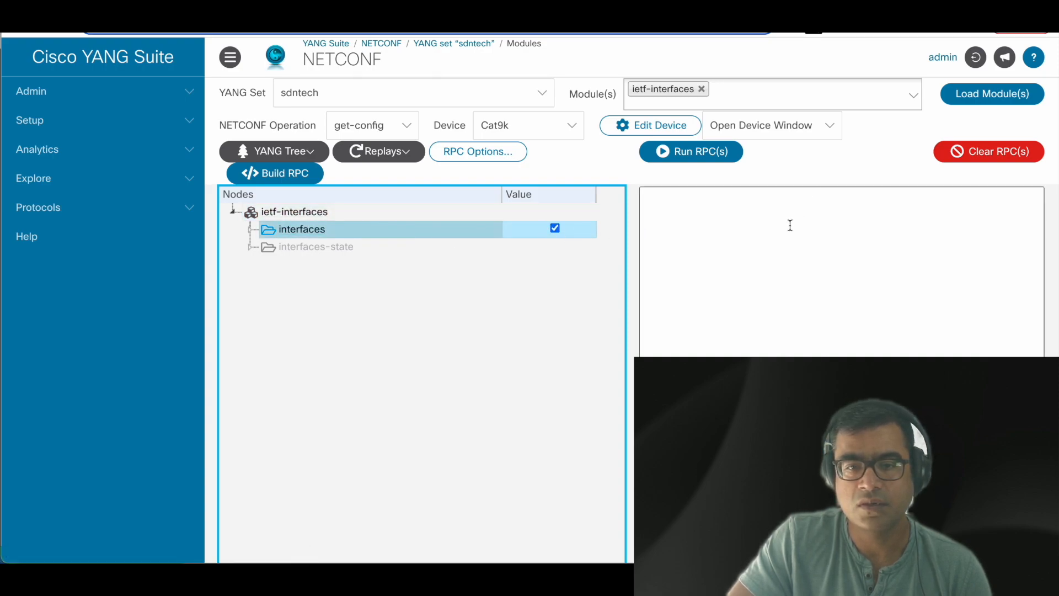
{"action": "left_click", "coordinate": [277, 174]}
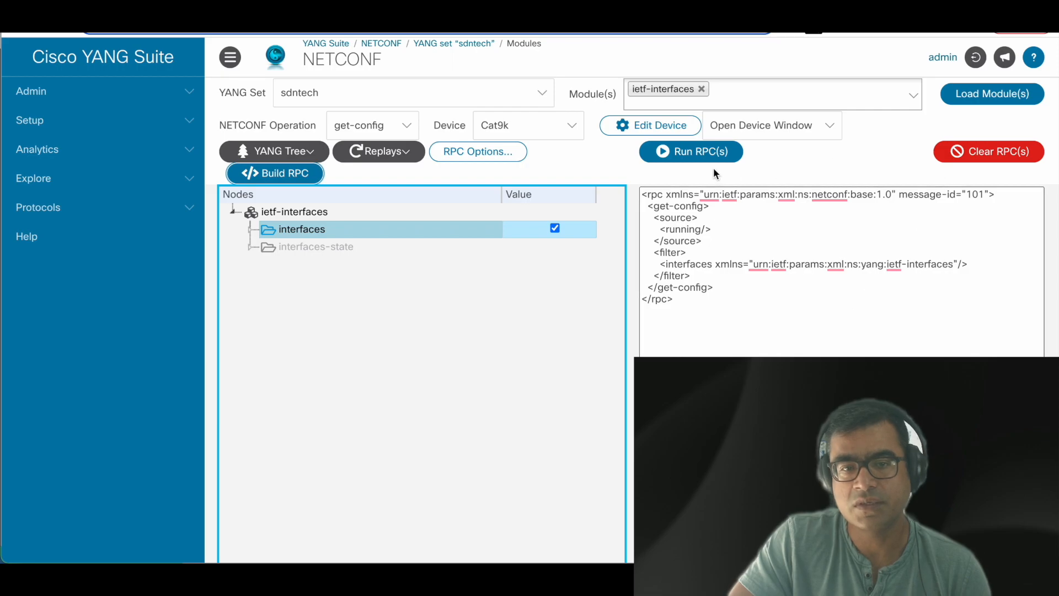
{"action": "left_click", "coordinate": [691, 155]}
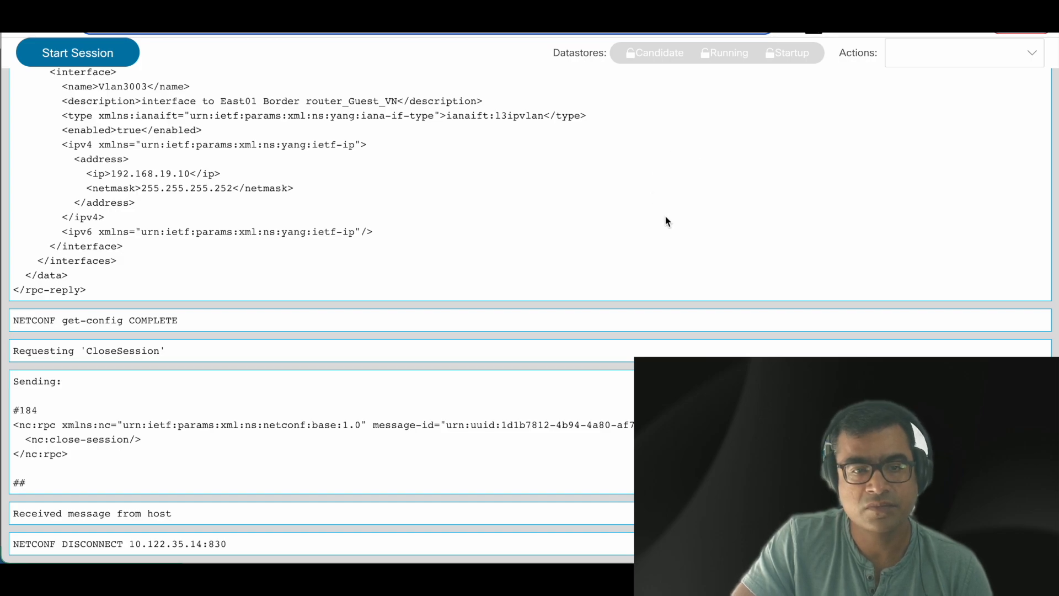
Step: Find GigabitEthernet0/0 in the reply, highlight its sdntech_check-in description, then return to the NETCONF page
{"action": "scroll", "coordinate": [664, 216], "scroll_direction": "up", "scroll_amount": 10}
{"action": "scroll", "coordinate": [664, 216], "scroll_direction": "up", "scroll_amount": 8}
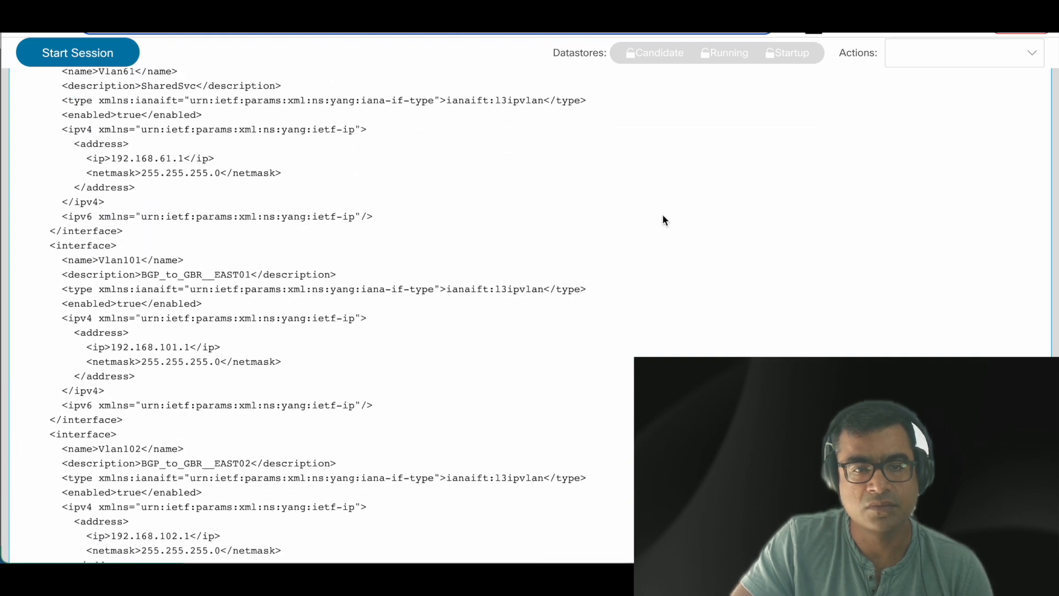
{"action": "scroll", "coordinate": [663, 216], "scroll_direction": "up", "scroll_amount": 10}
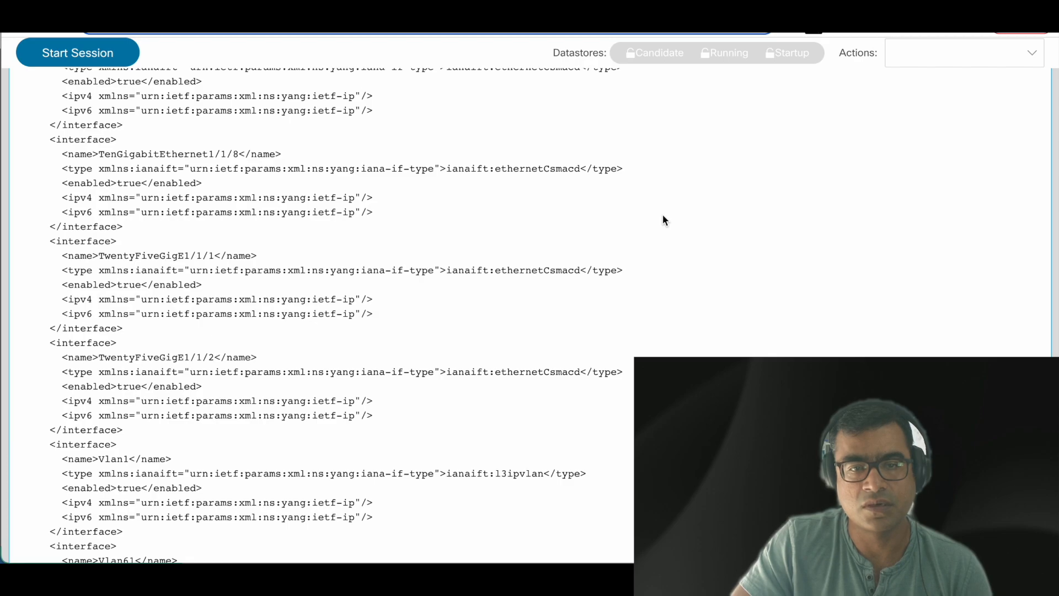
{"action": "scroll", "coordinate": [664, 220], "scroll_direction": "up", "scroll_amount": 10}
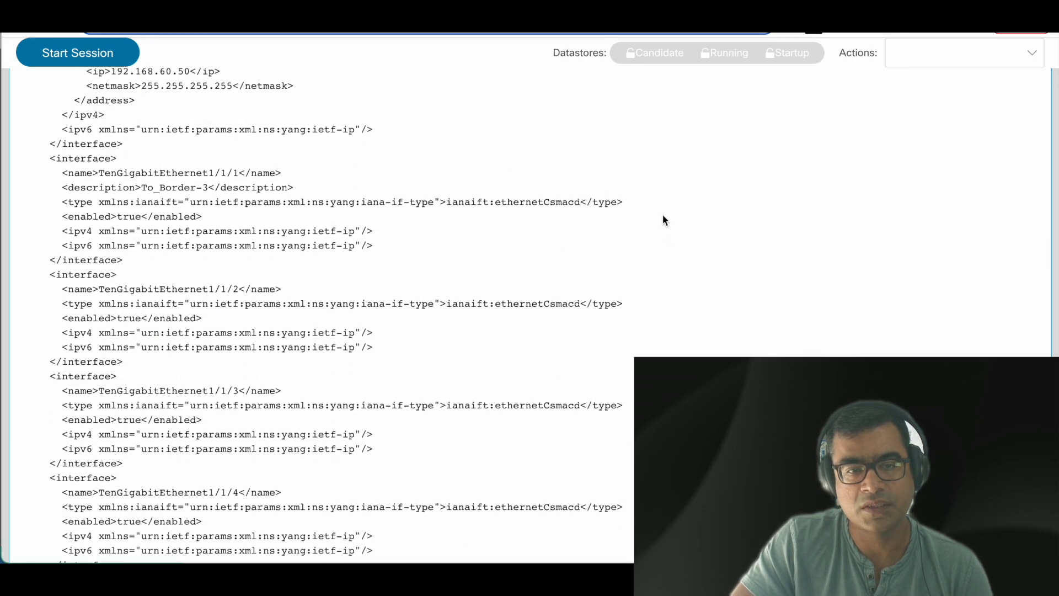
{"action": "scroll", "coordinate": [663, 216], "scroll_direction": "up", "scroll_amount": 10}
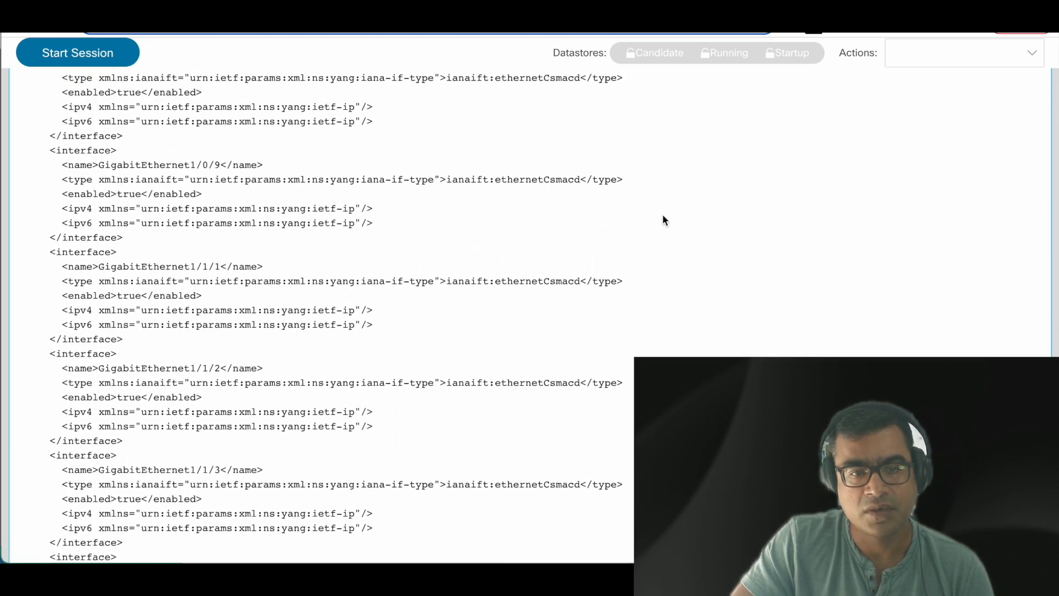
{"action": "scroll", "coordinate": [663, 219], "scroll_direction": "up", "scroll_amount": 10}
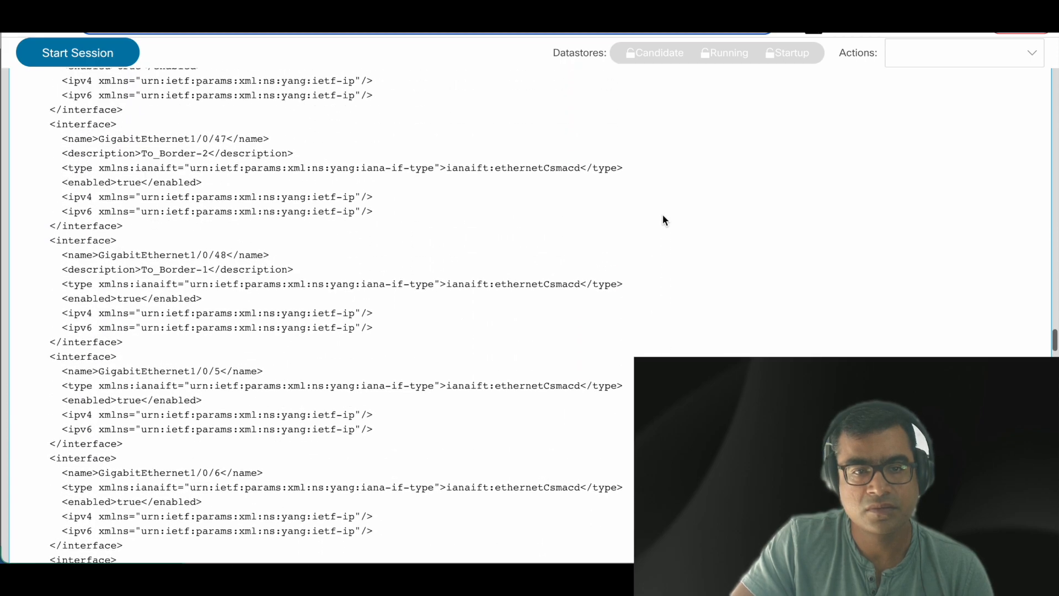
{"action": "scroll", "coordinate": [663, 220], "scroll_direction": "up", "scroll_amount": 10}
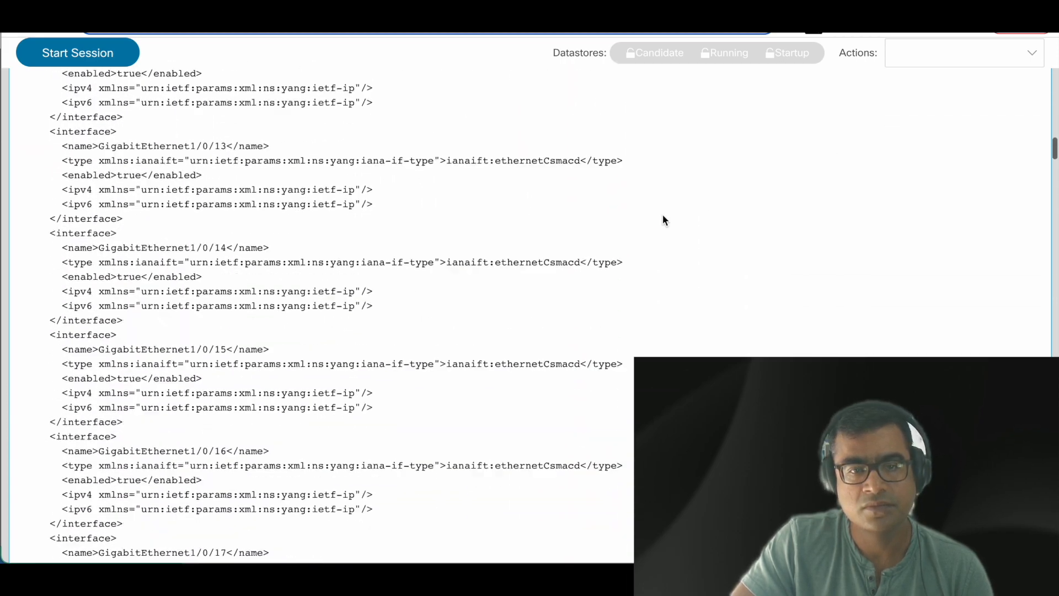
{"action": "scroll", "coordinate": [664, 215], "scroll_direction": "up", "scroll_amount": 10}
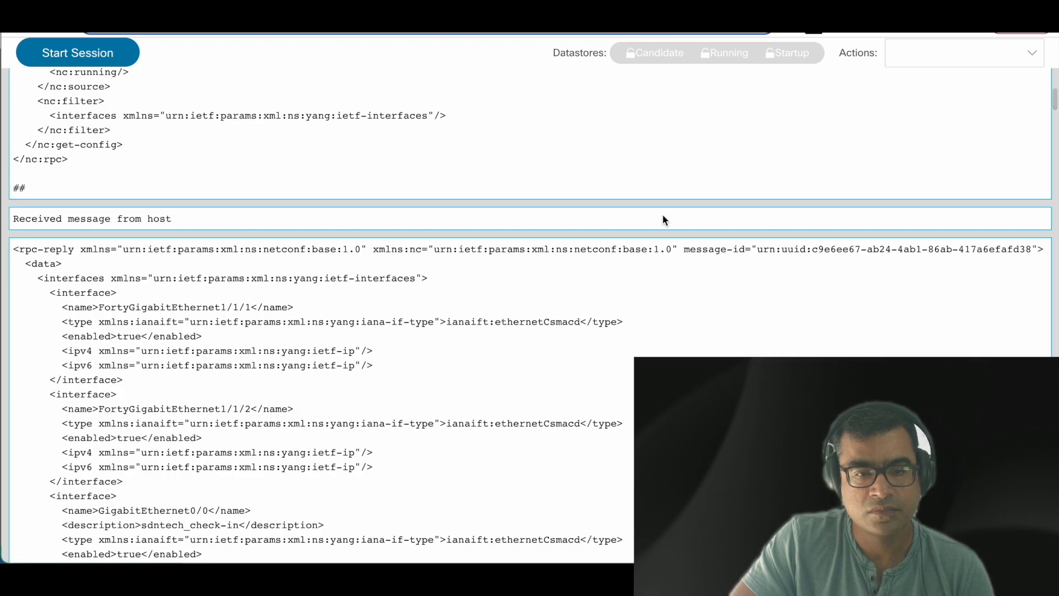
{"action": "scroll", "coordinate": [663, 215], "scroll_direction": "down", "scroll_amount": 3}
{"action": "scroll", "coordinate": [664, 215], "scroll_direction": "down", "scroll_amount": 3}
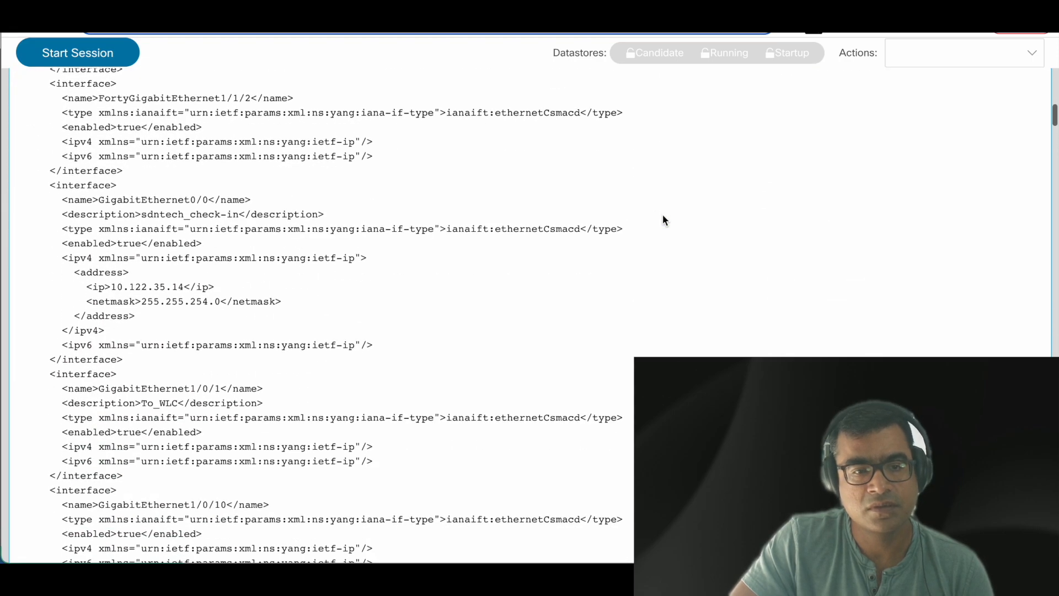
{"action": "left_click_drag", "start_coordinate": [50, 185], "coordinate": [364, 227]}
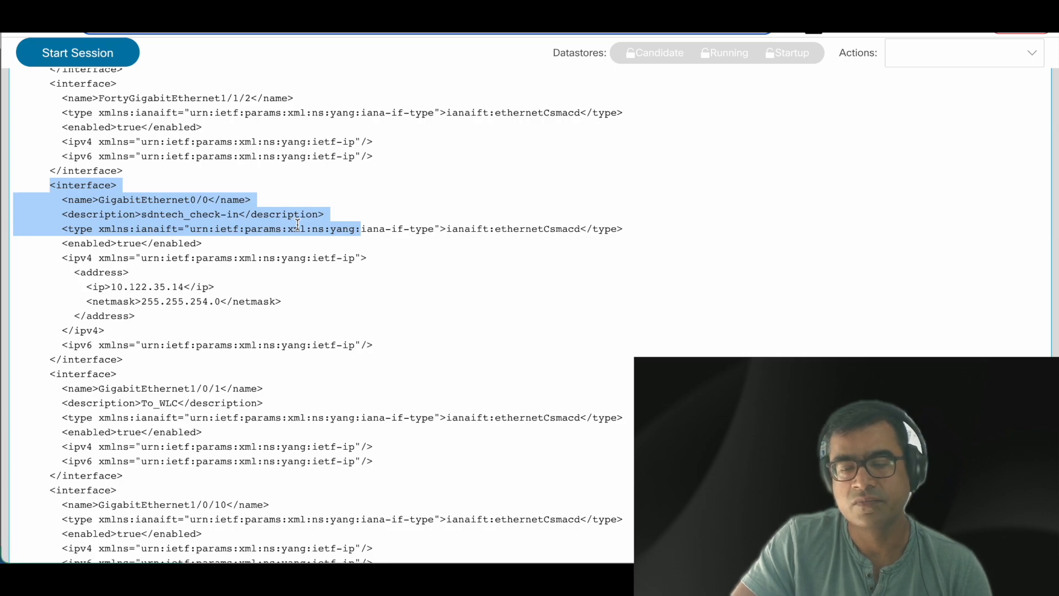
{"action": "scroll", "coordinate": [453, 176], "scroll_direction": "up", "scroll_amount": 15}
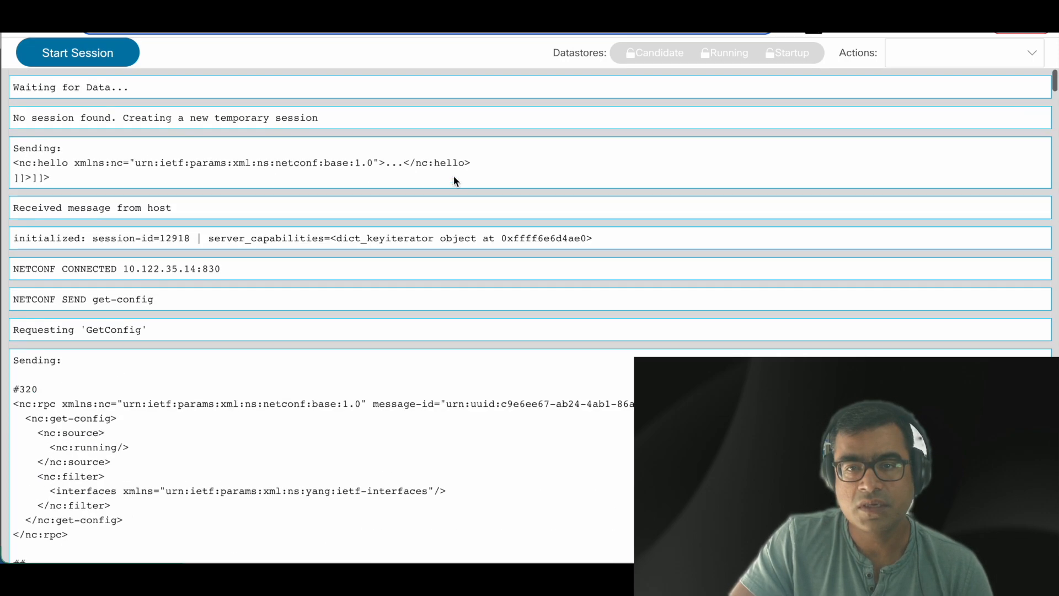
{"action": "left_click", "coordinate": [497, 11]}
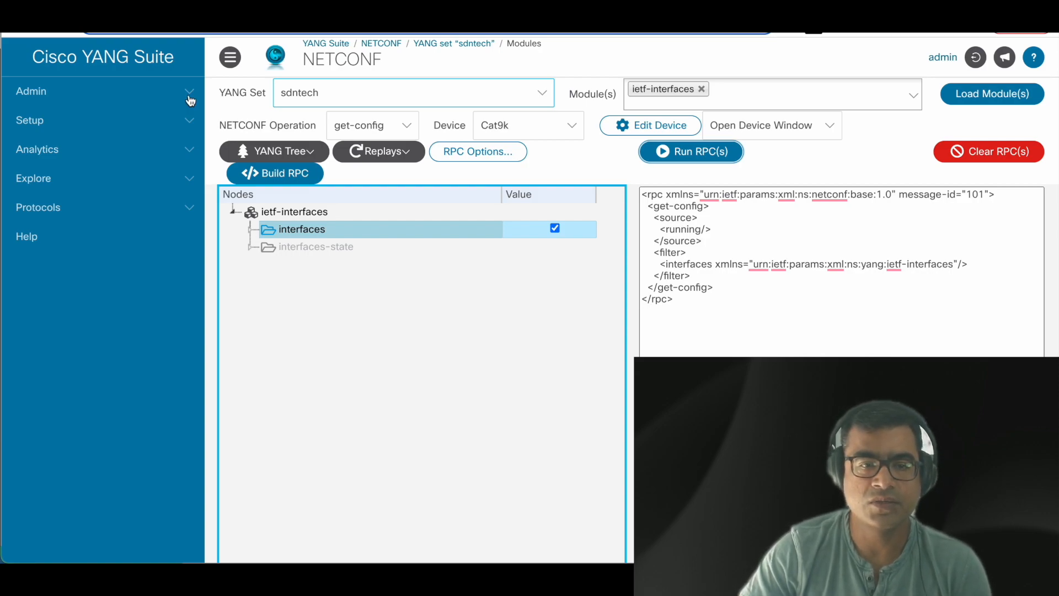
Step: Expand the Protocols and Analytics page lists in the left sidebar
{"action": "left_click", "coordinate": [103, 215]}
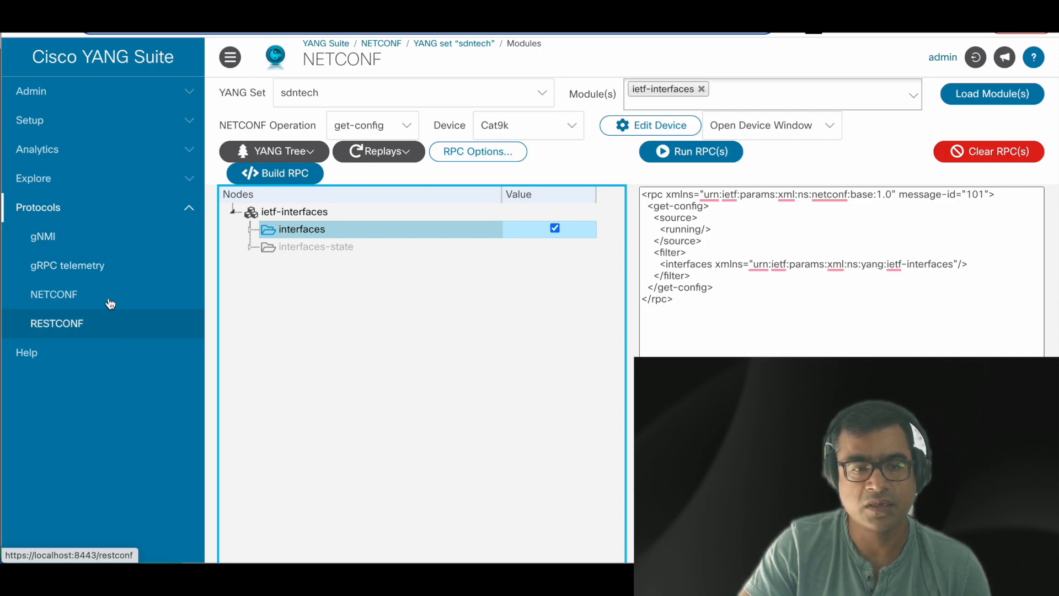
{"action": "left_click", "coordinate": [119, 149]}
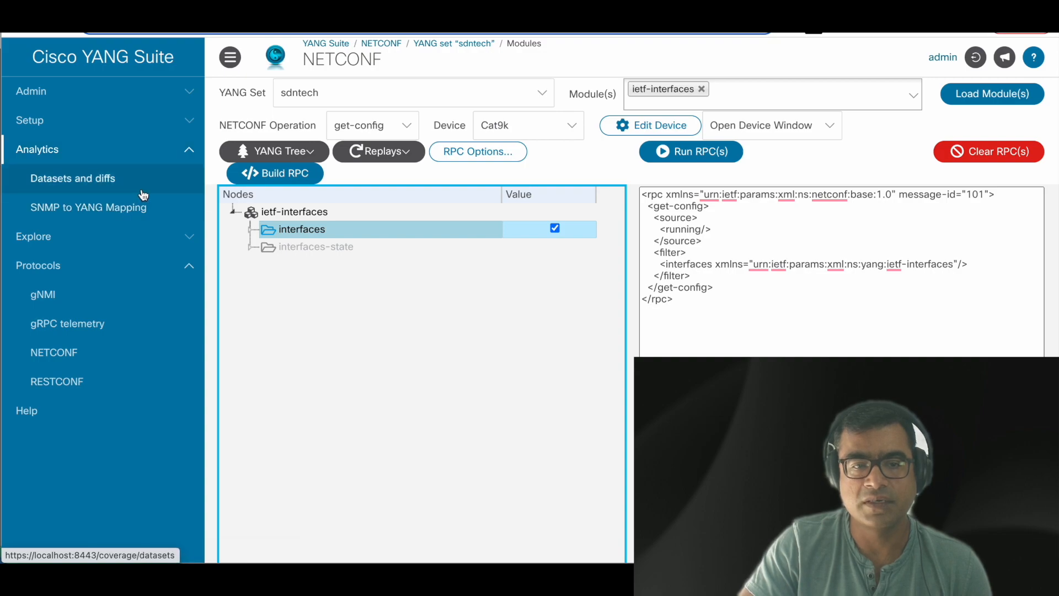